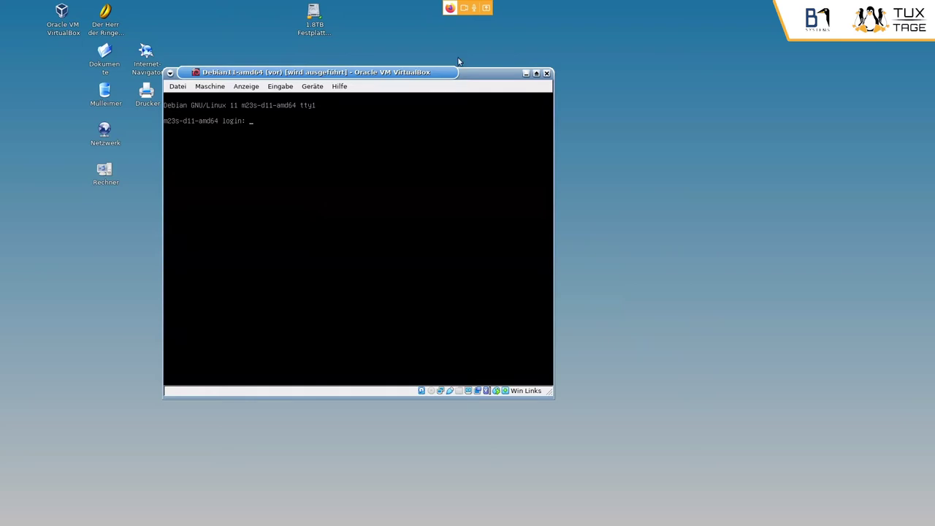
- Lower the VirtualBox window and return to the m23 welcome page in the browser
drag(436, 72, 444, 108)
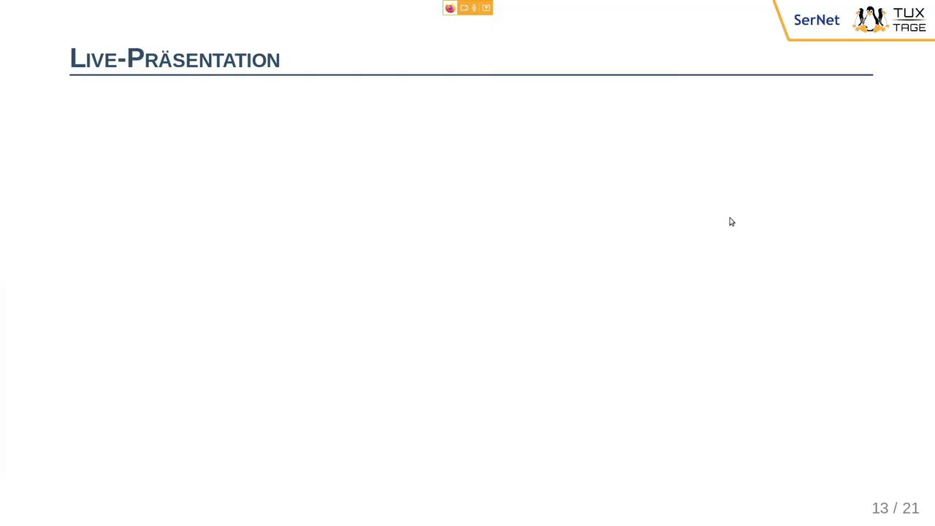
key(alt+Tab)
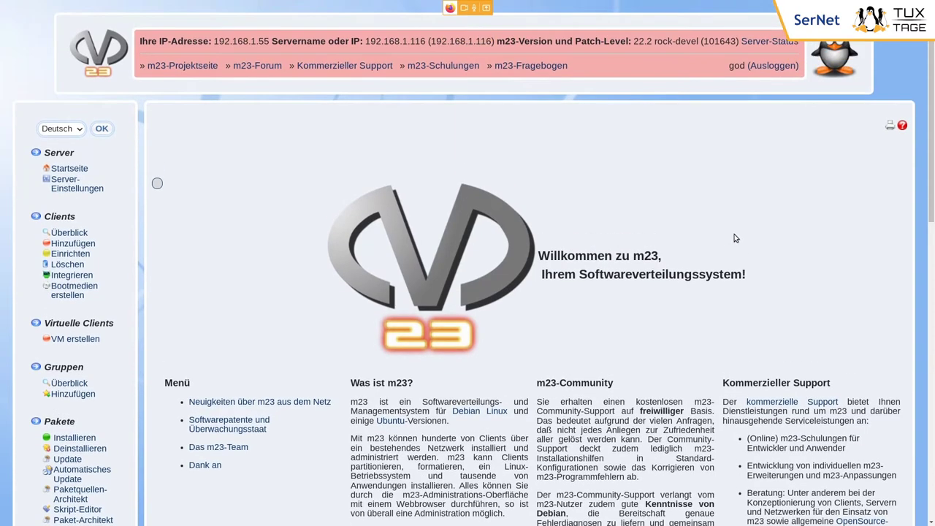
- Open the Client hinzufügen form from the Clients section of the m23 sidebar
scroll(736, 238, down, 1)
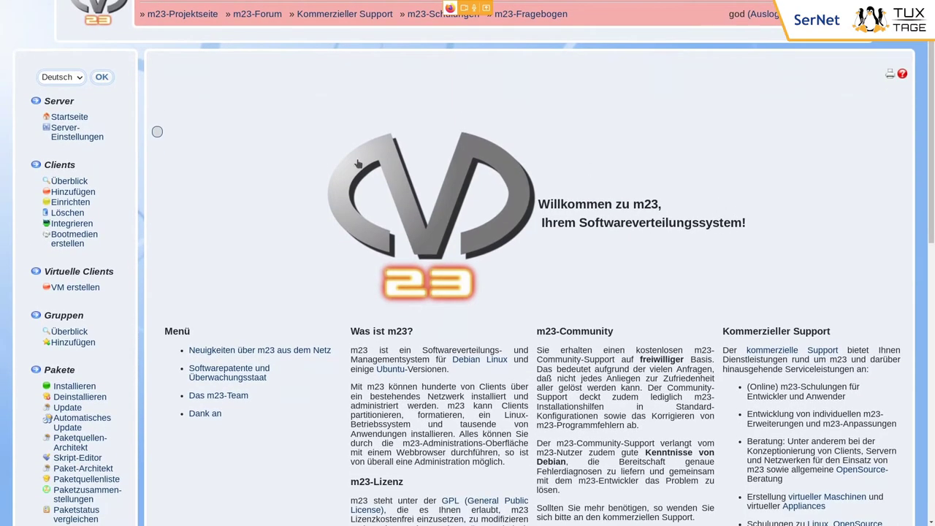
double_click(51, 166)
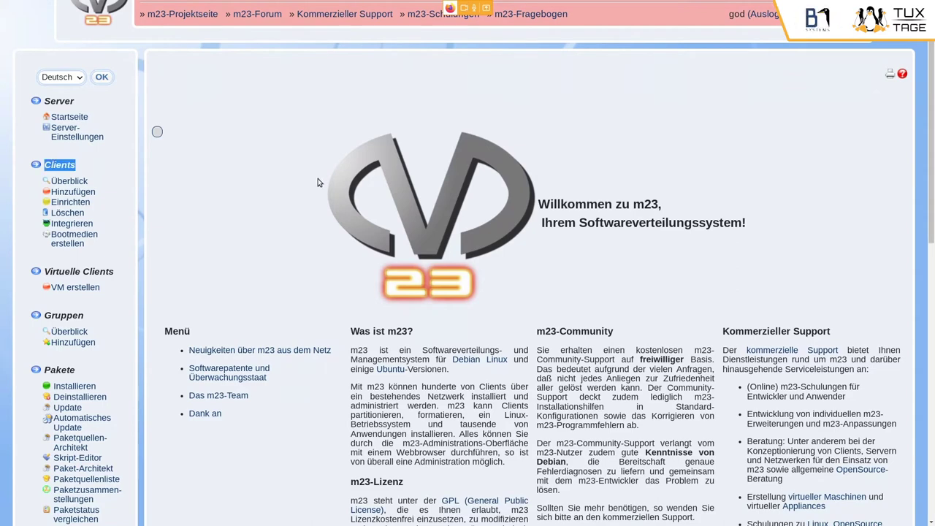
click(73, 192)
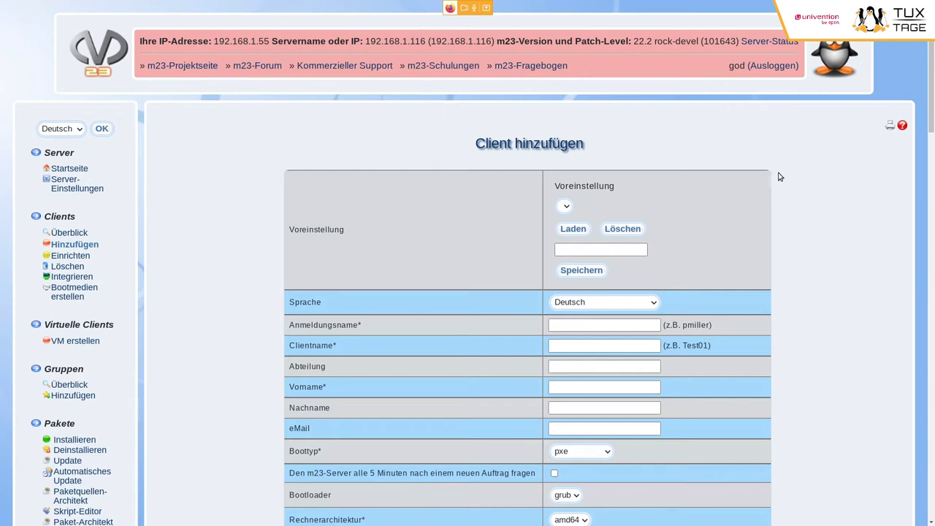
triple_click(632, 42)
click(630, 48)
drag(632, 42, 700, 41)
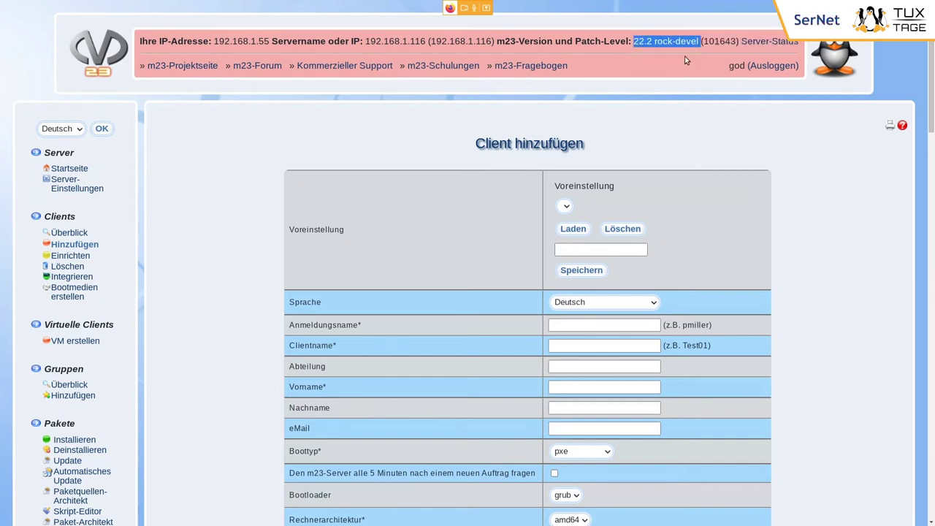
click(689, 64)
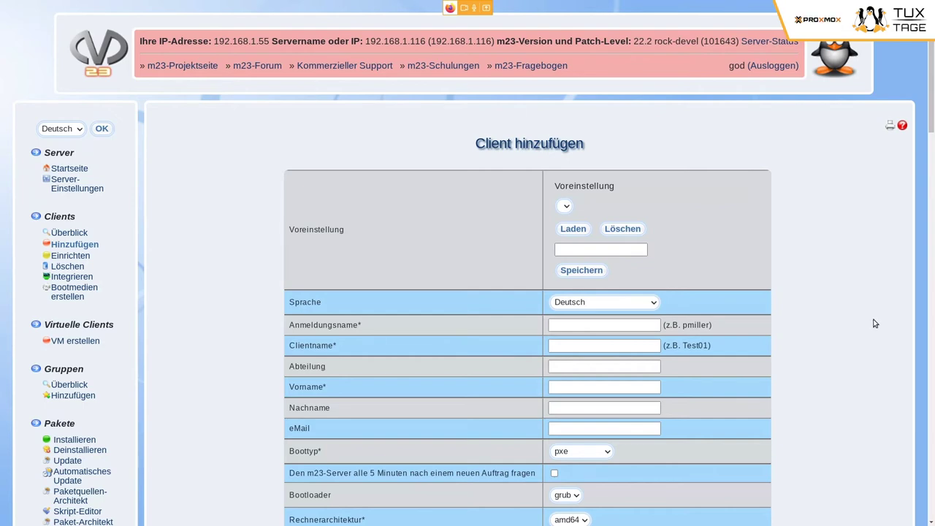
scroll(875, 322, down, 3)
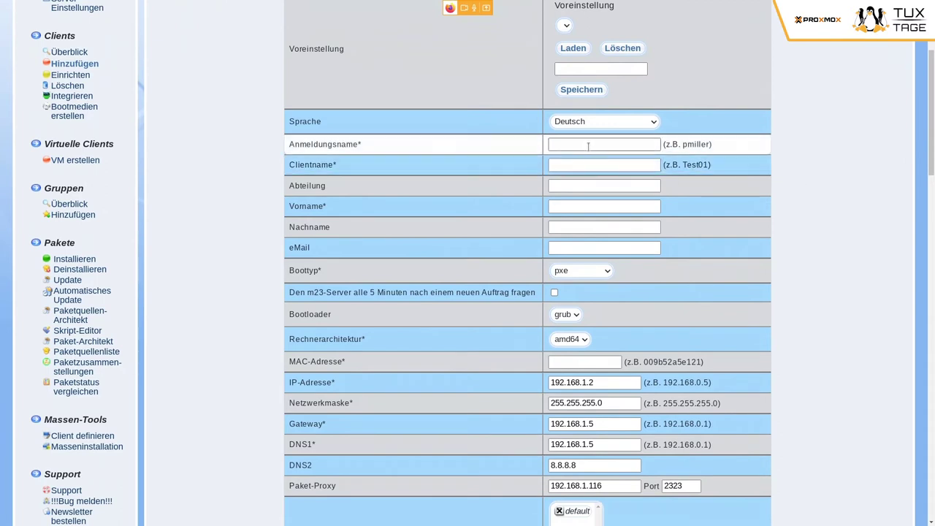
click(588, 146)
- Enter login name 'test', client name 'tuxtage' and first name 'test' on the client form
text(test)
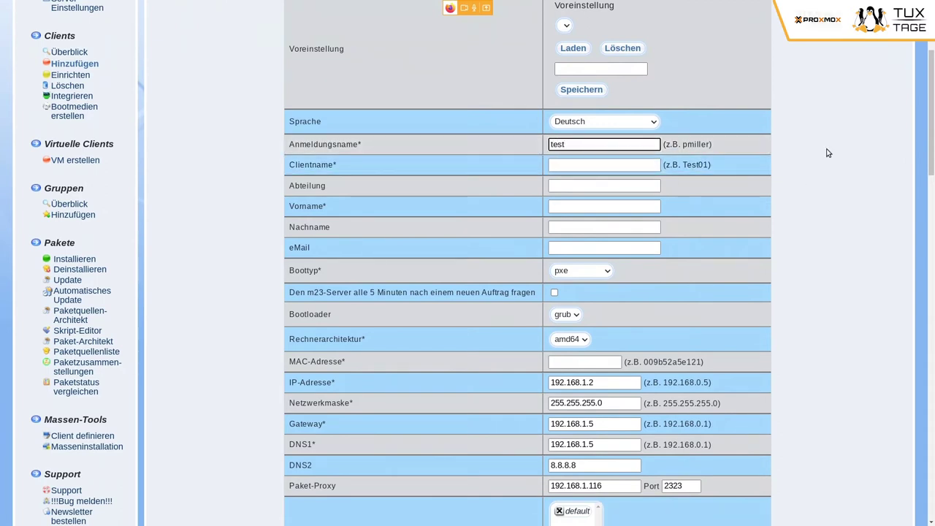
key(Tab)
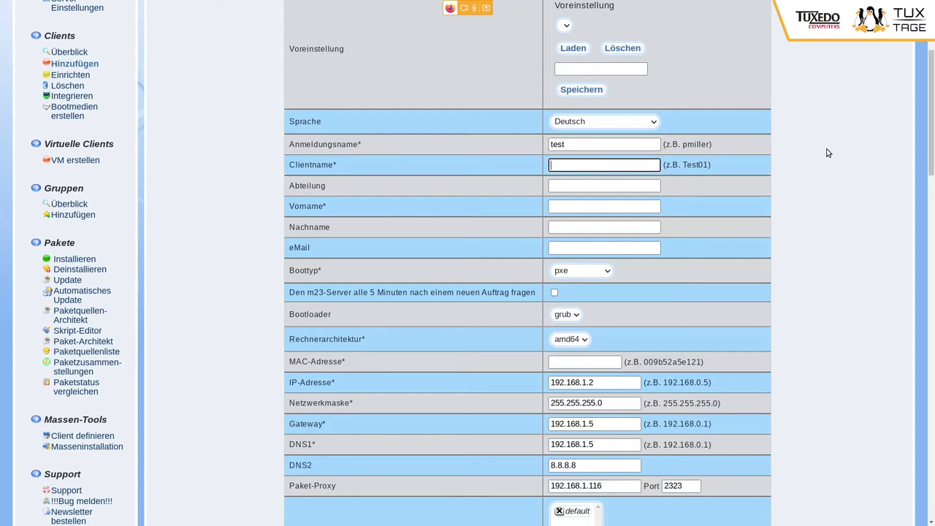
text(tuxtage)
click(566, 206)
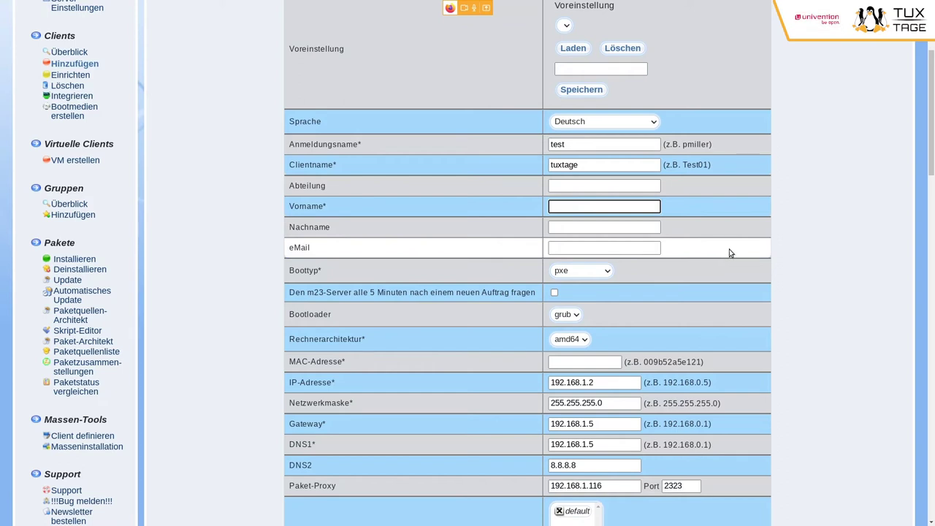
text(test)
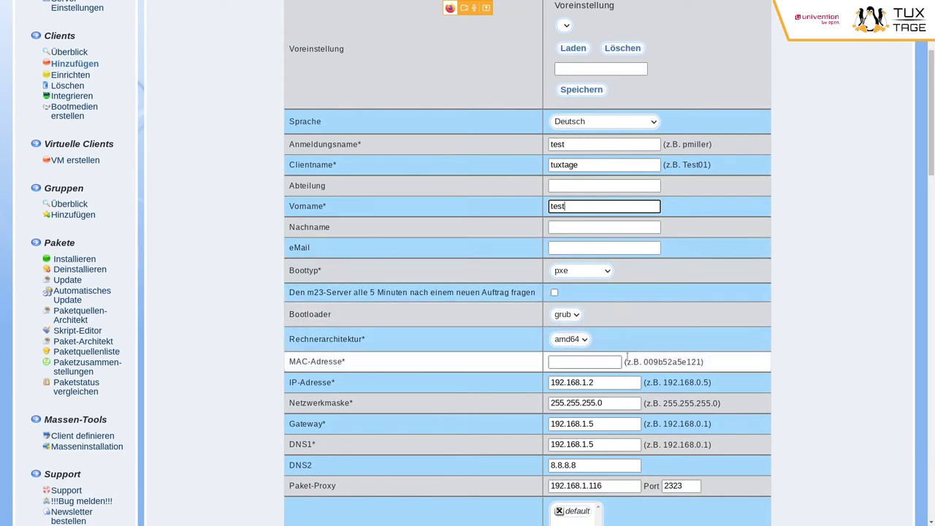
scroll(660, 317, down, 2)
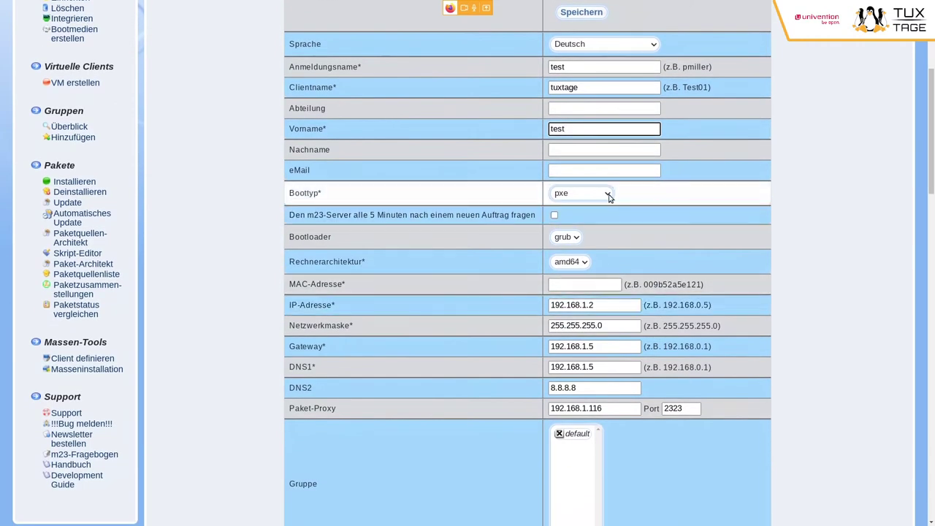
click(609, 198)
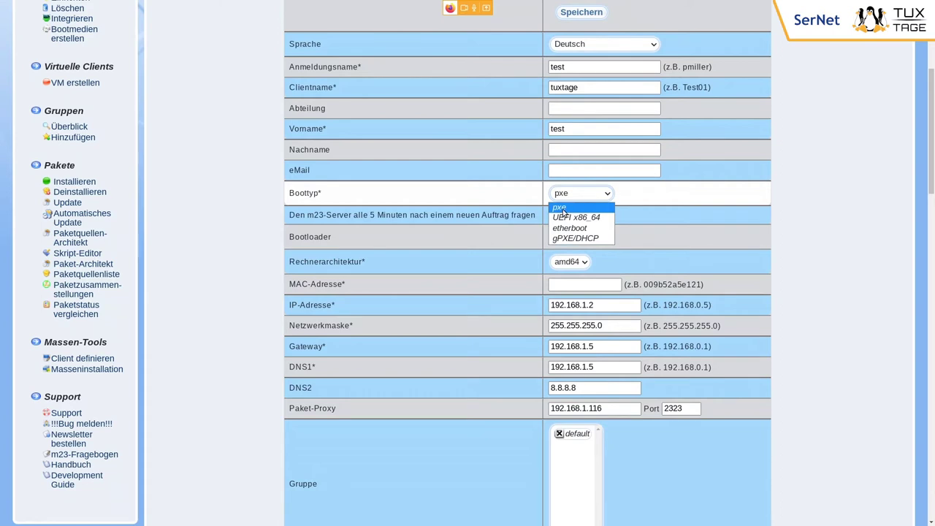
click(571, 209)
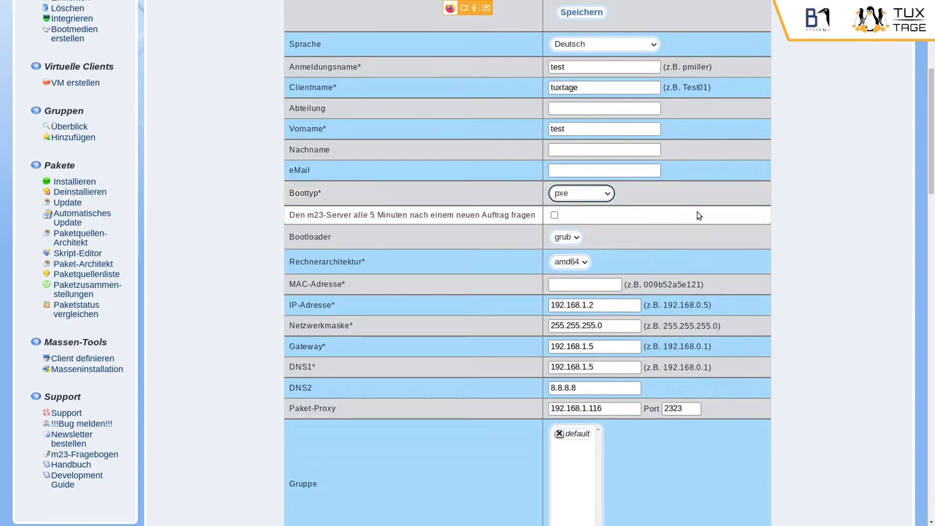
scroll(696, 213, down, 1)
scroll(657, 212, down, 1)
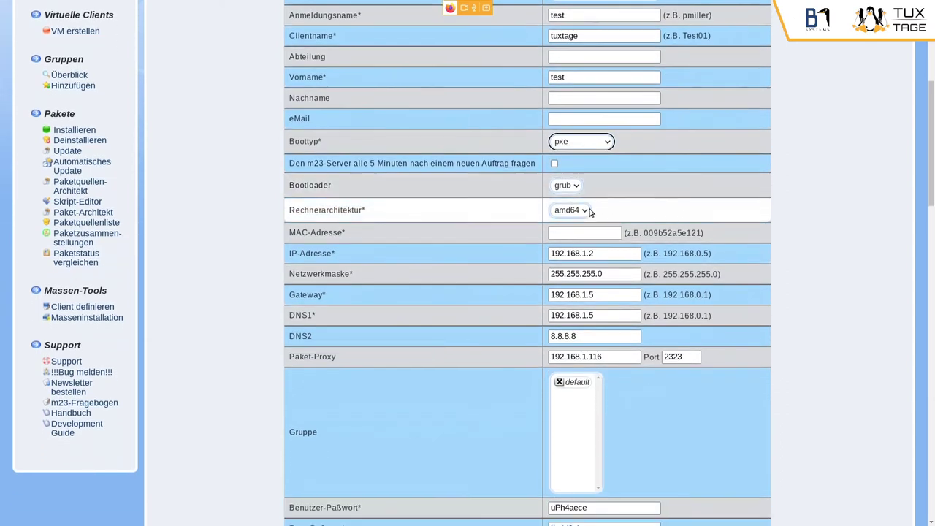
click(583, 211)
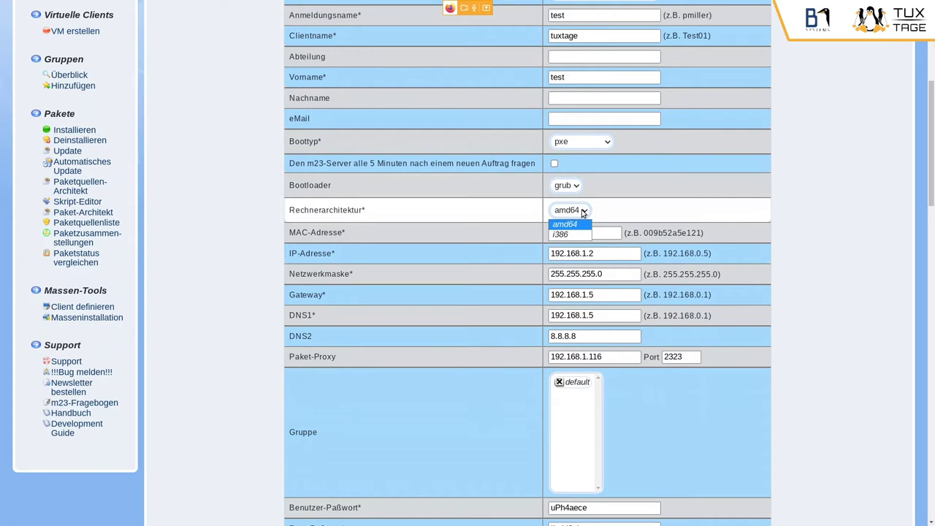
click(578, 214)
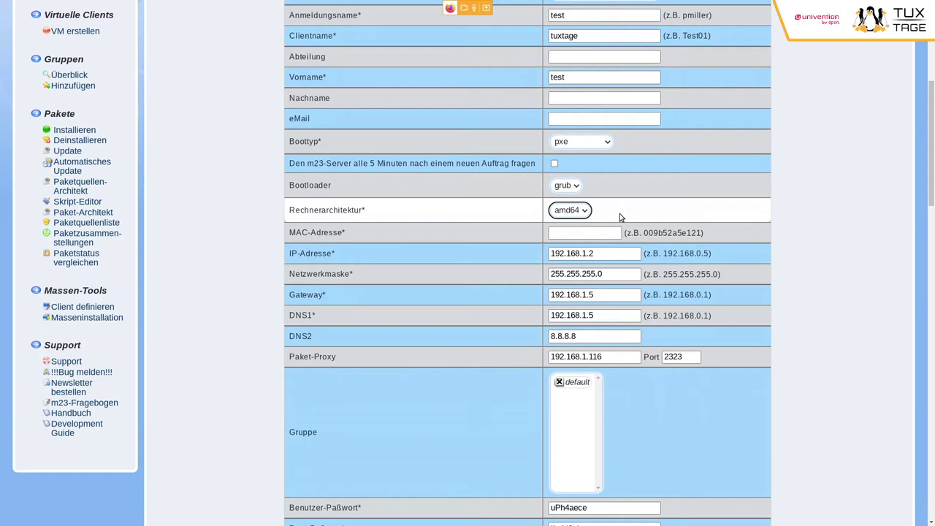
click(591, 233)
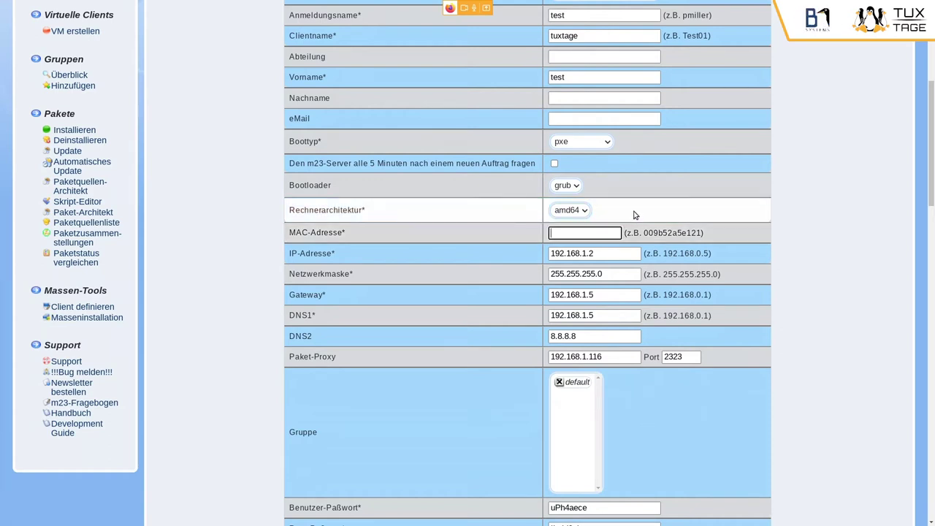
- Overwrite the generated Benutzer-Paßwort and Root-Paßwort with your own simple password
scroll(634, 223, down, 2)
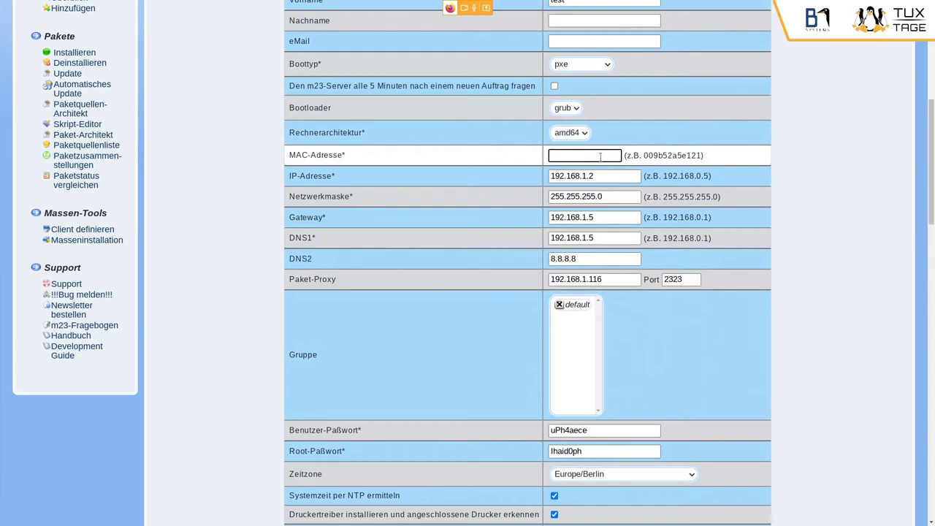
scroll(678, 165, down, 1)
scroll(678, 165, down, 3)
double_click(607, 300)
text(test)
key(Tab)
text(test)
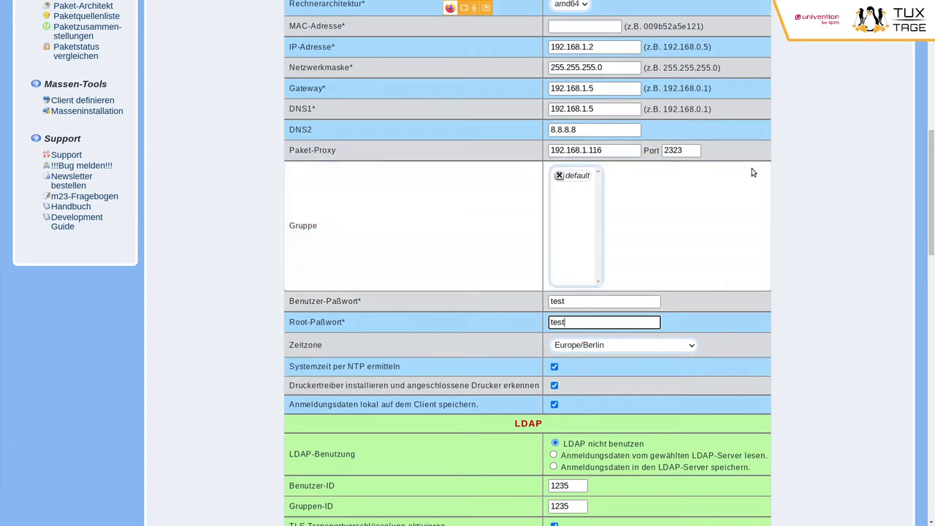
scroll(753, 173, down, 2)
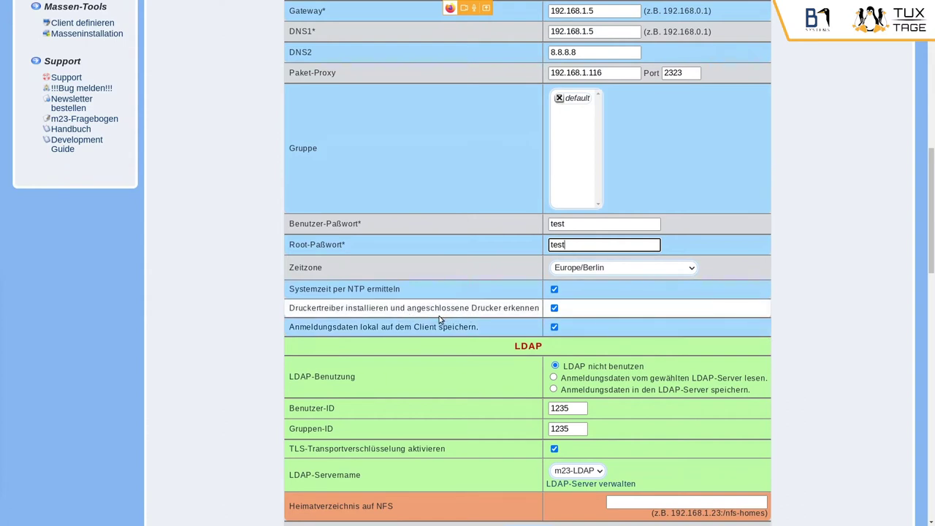
- Turn off printer driver installation and review the client's network settings
click(555, 309)
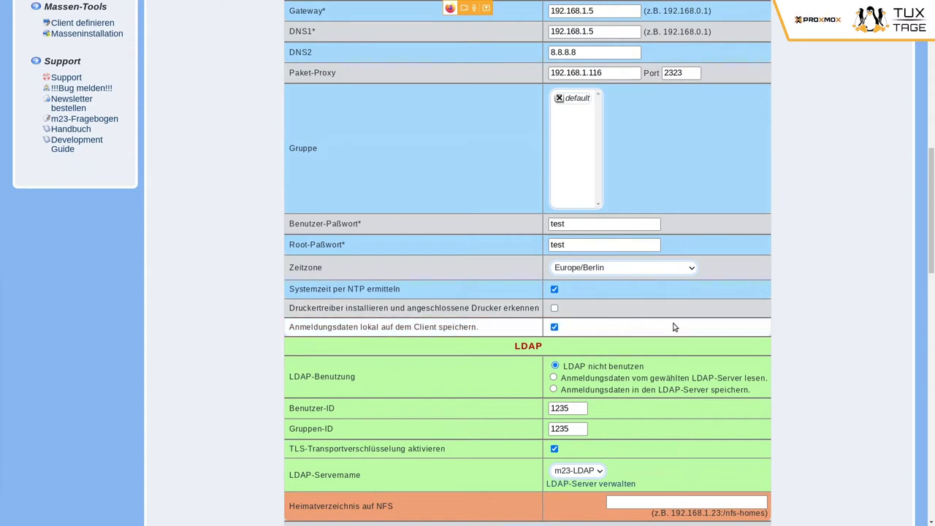
scroll(752, 298, down, 1)
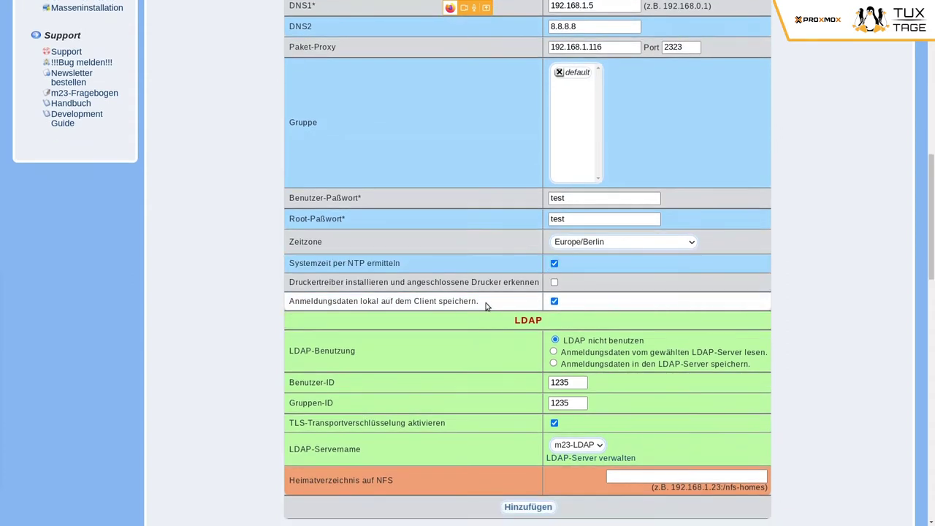
scroll(667, 274, up, 5)
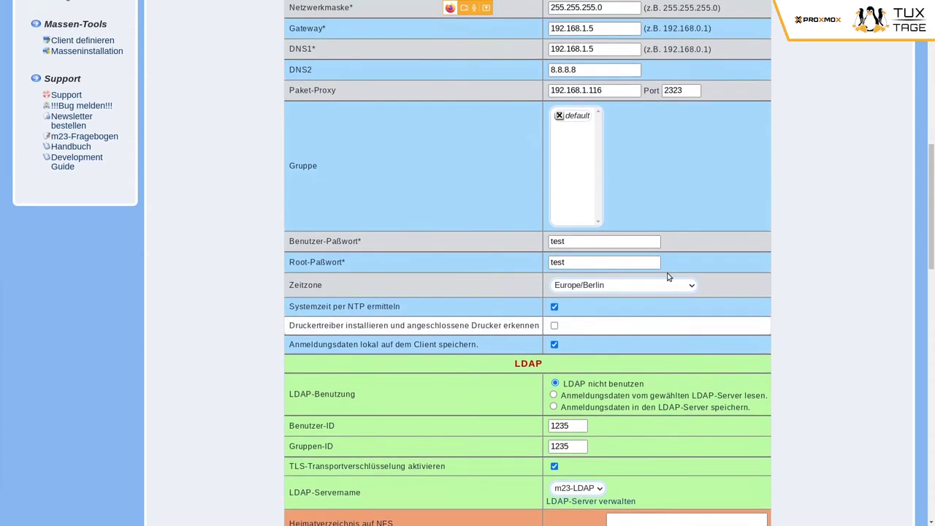
scroll(667, 276, up, 6)
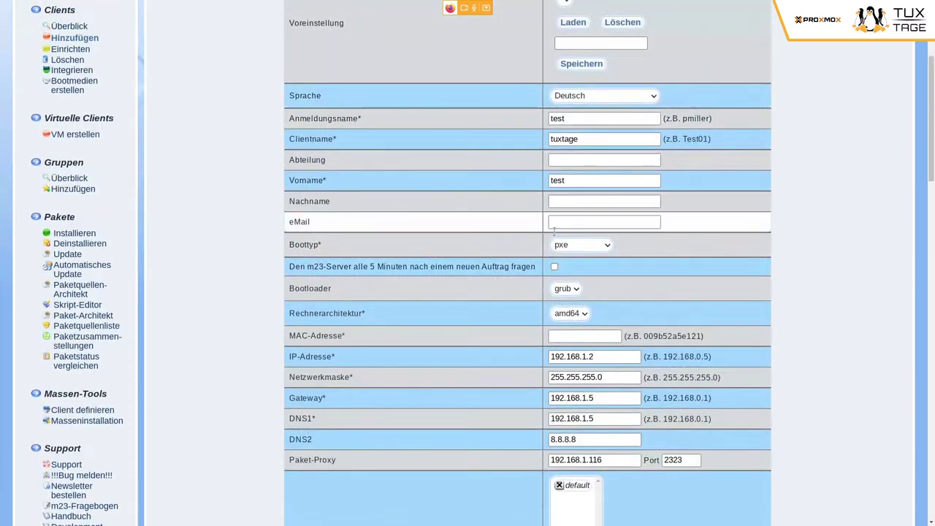
scroll(758, 234, down, 10)
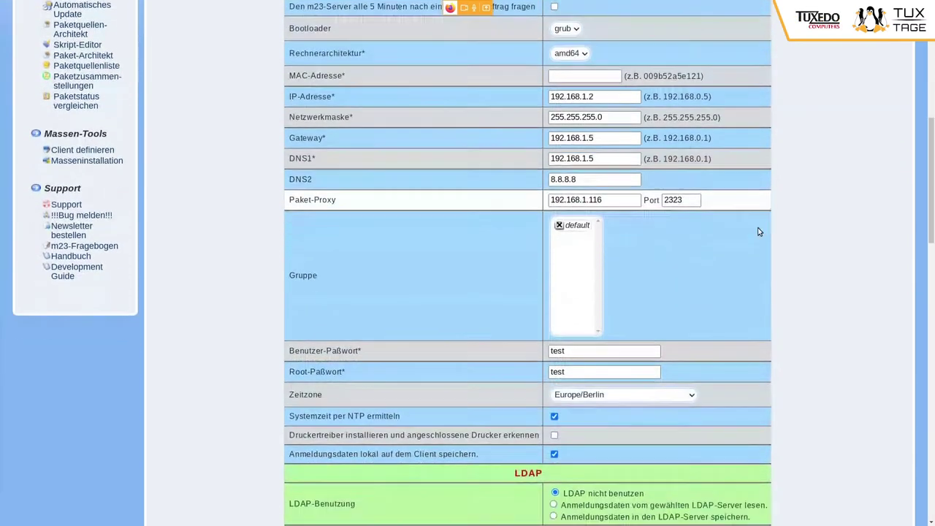
scroll(758, 231, down, 2)
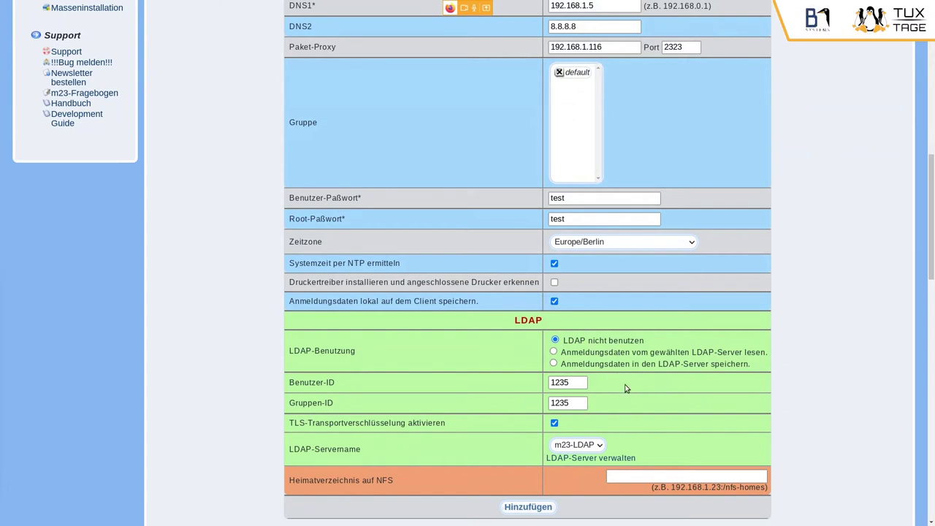
scroll(624, 383, down, 1)
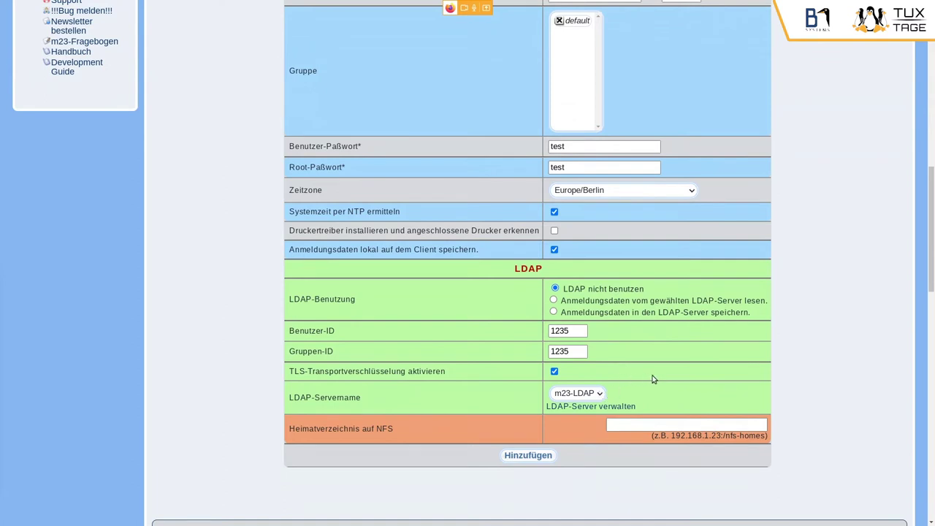
scroll(654, 378, up, 4)
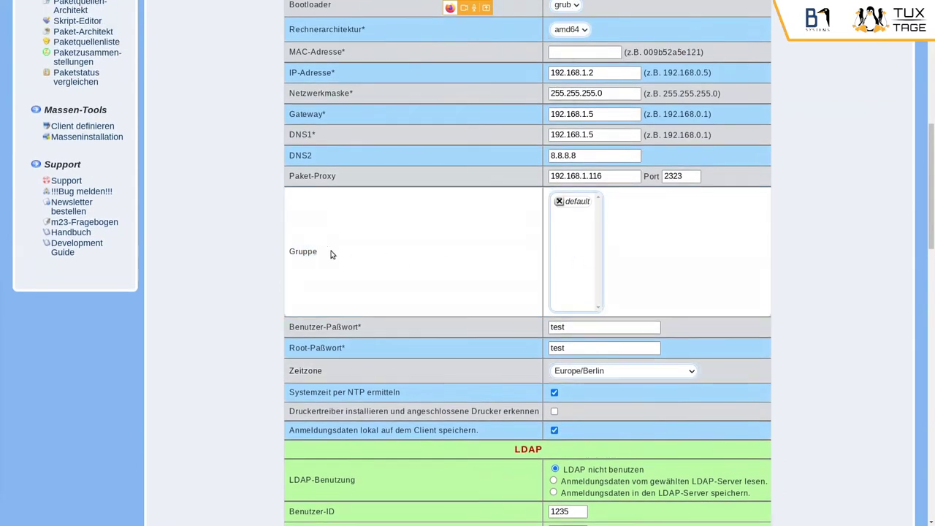
- Check the client's Gruppe setting, then switch to VirtualBox Manager
double_click(311, 253)
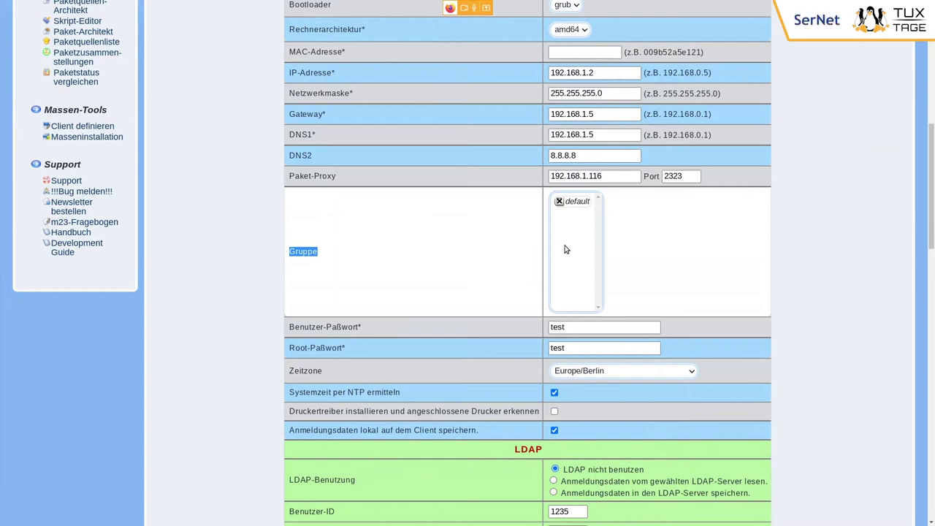
scroll(521, 265, up, 1)
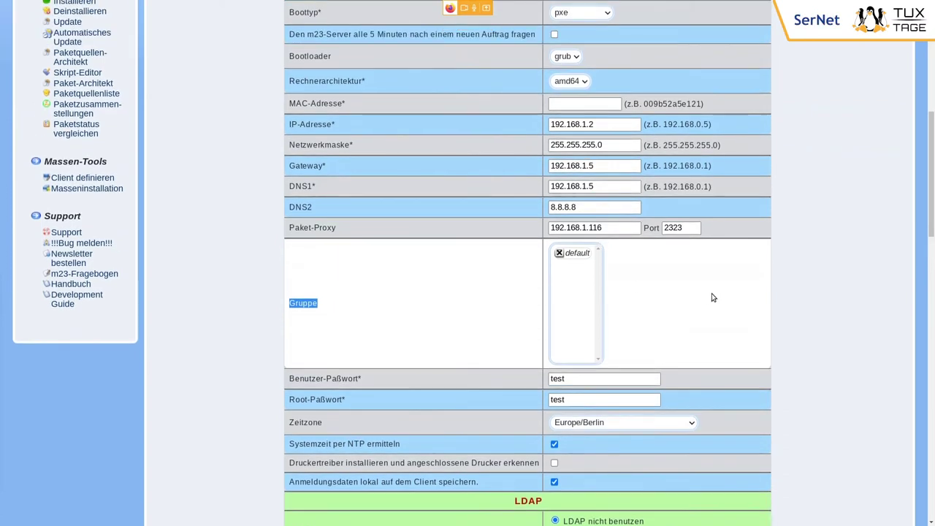
scroll(713, 297, up, 1)
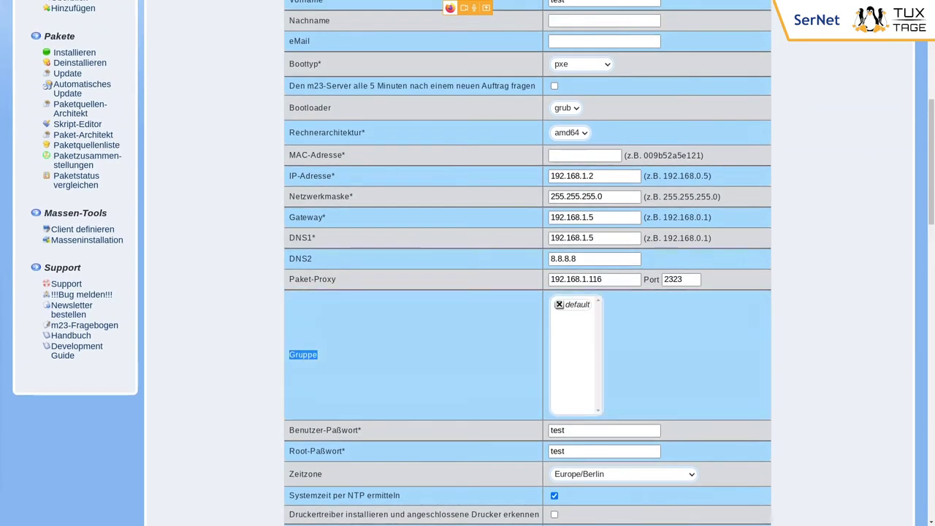
key(alt+Tab)
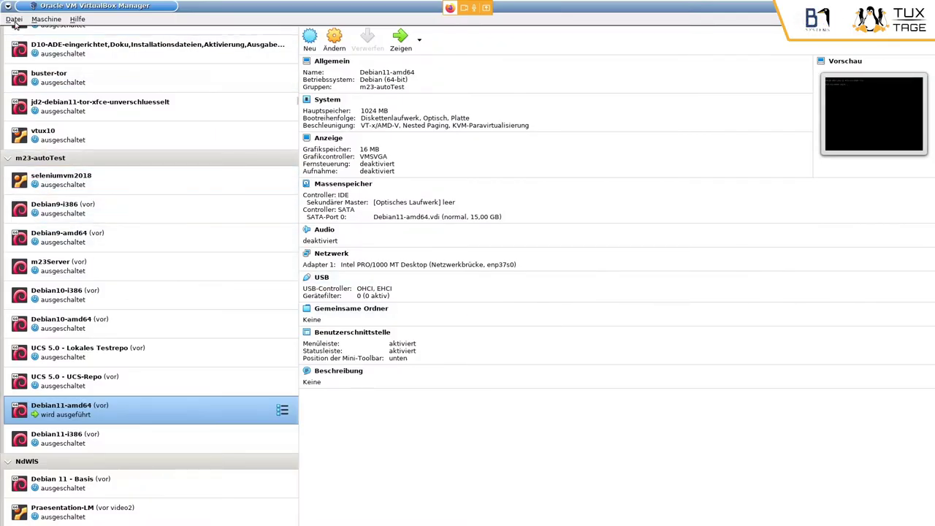
- Start a new virtual machine named TuxTage-VM with type Linux and version Ubuntu (64-bit)
click(14, 19)
click(16, 22)
click(311, 41)
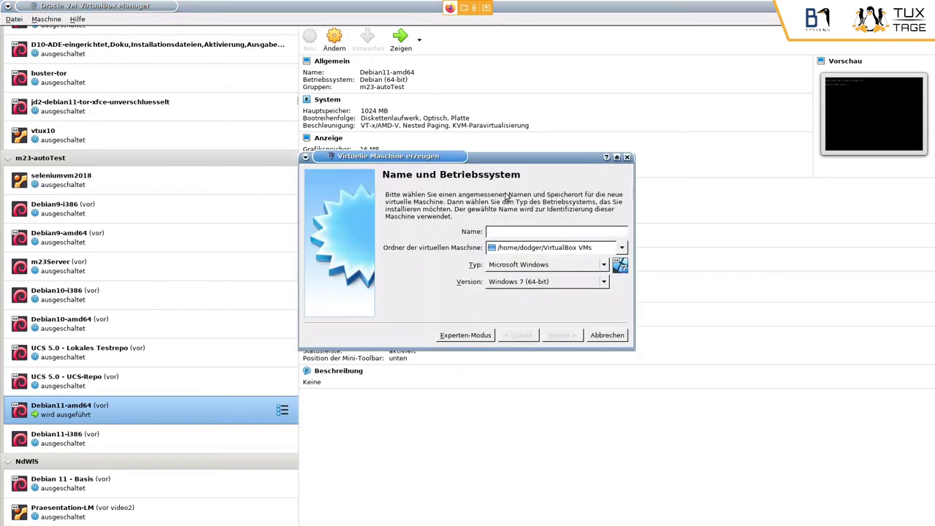
drag(463, 157, 454, 221)
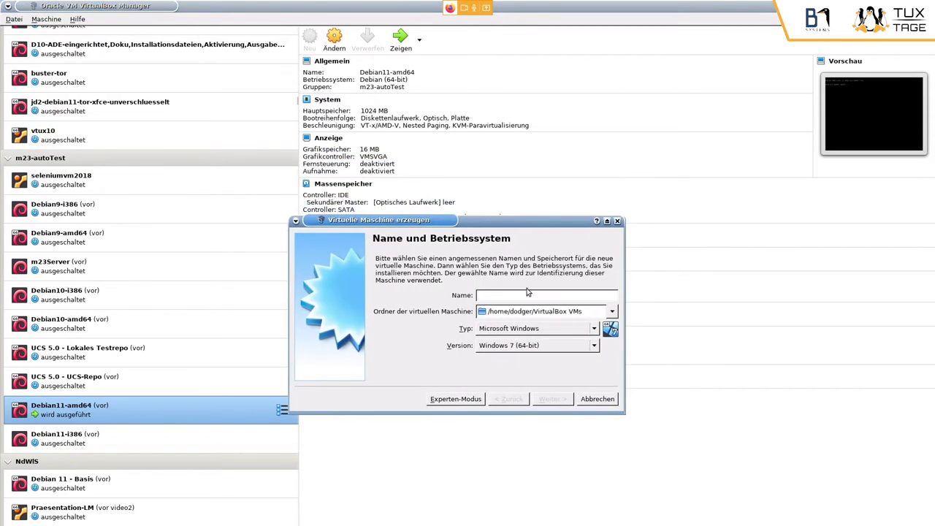
text(TuxTage-VM)
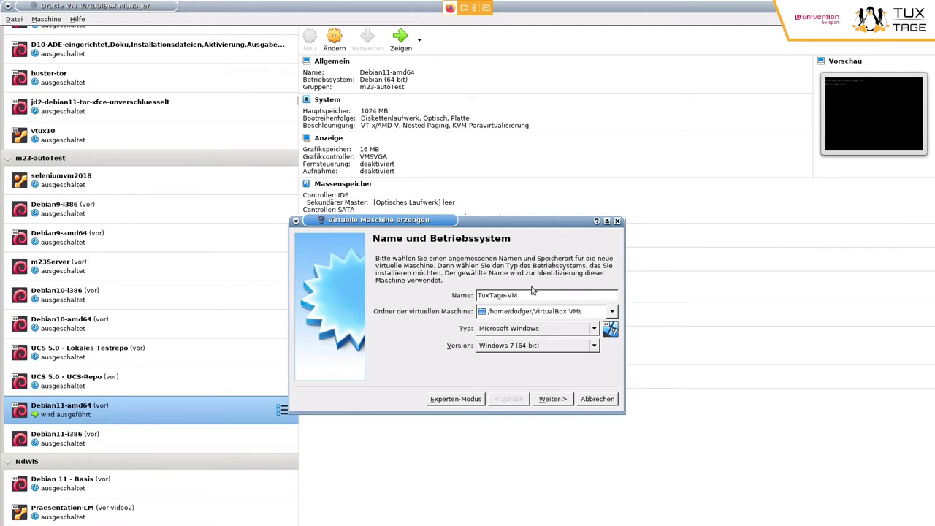
click(544, 331)
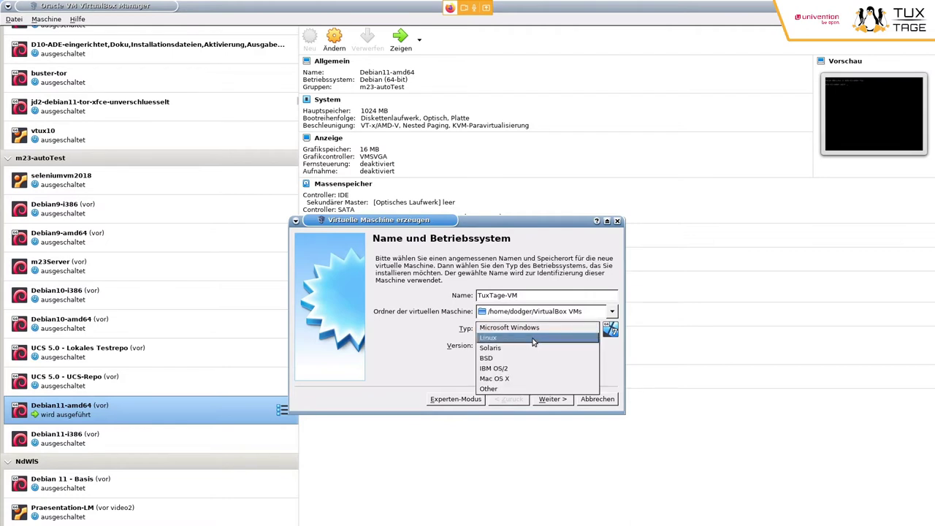
click(534, 338)
click(568, 349)
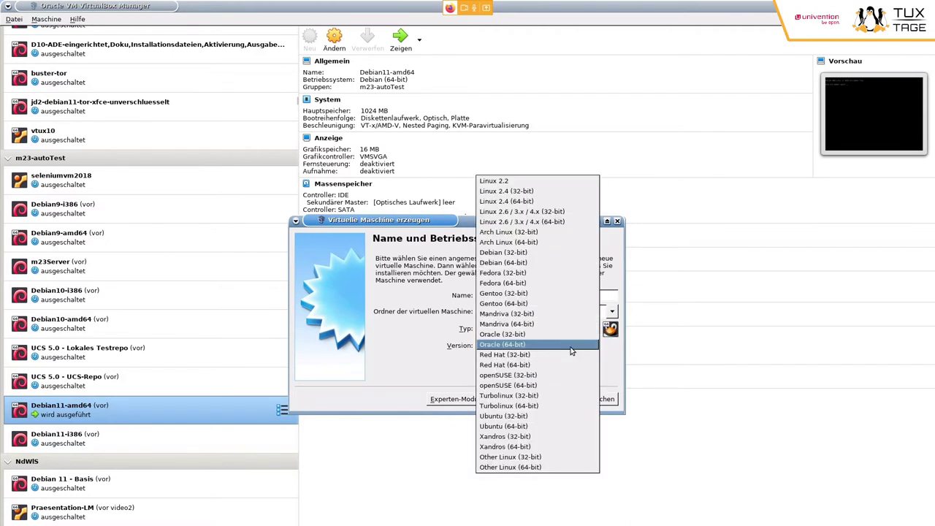
click(559, 426)
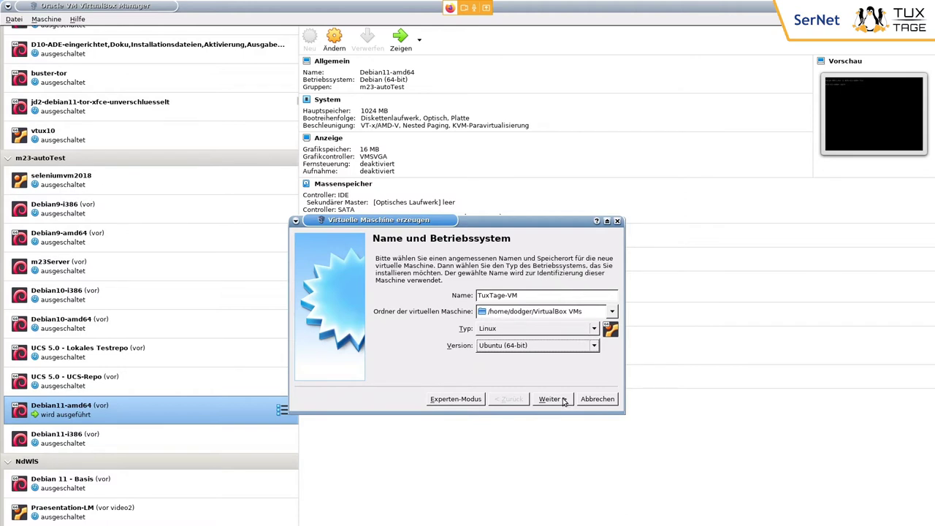
- Give TuxTage-VM 2048 MB of memory and choose to create a new virtual hard disk
click(563, 401)
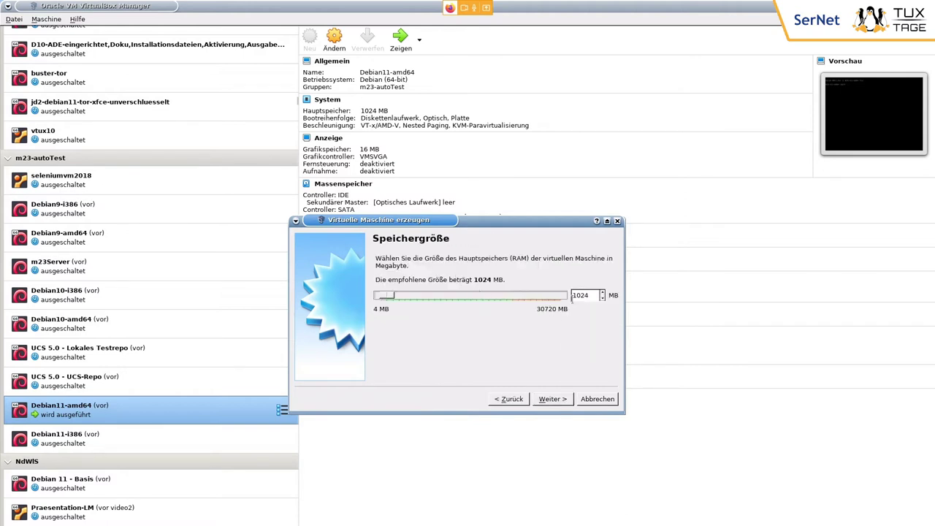
key(Tab)
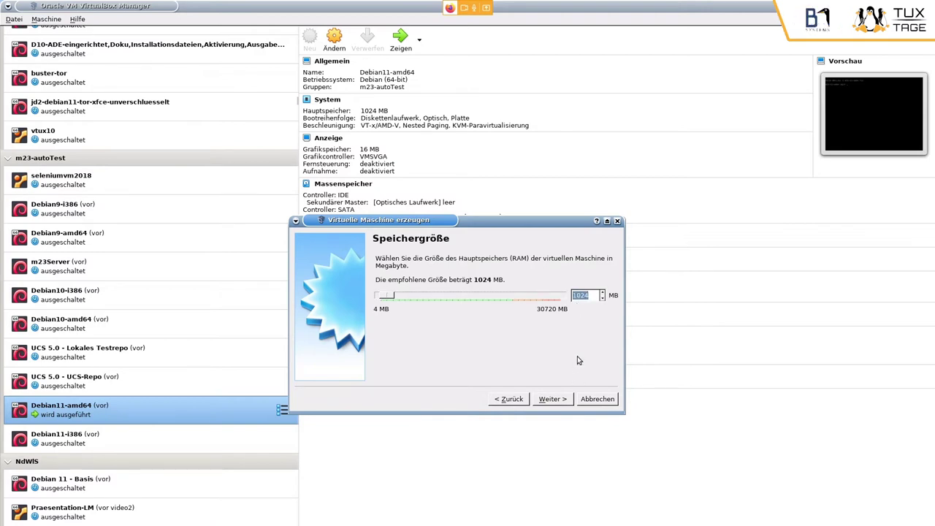
text(2048)
click(553, 401)
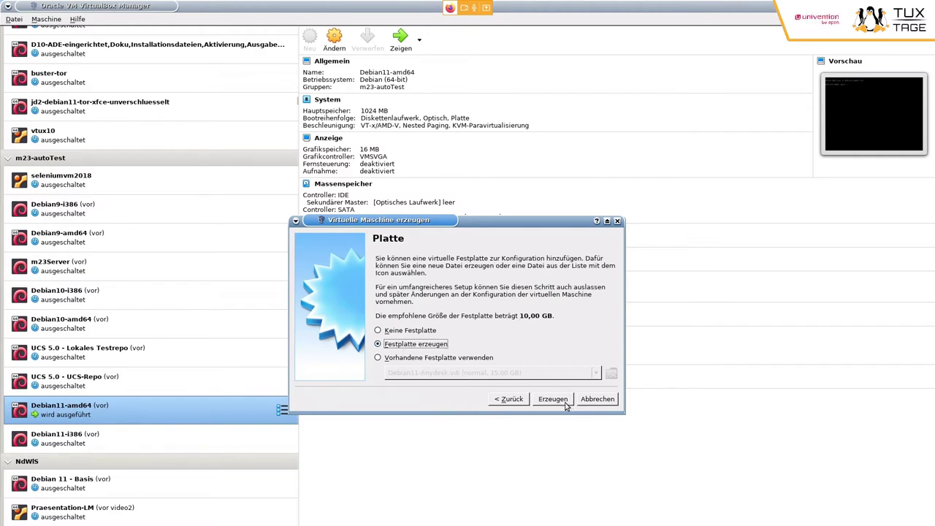
click(564, 403)
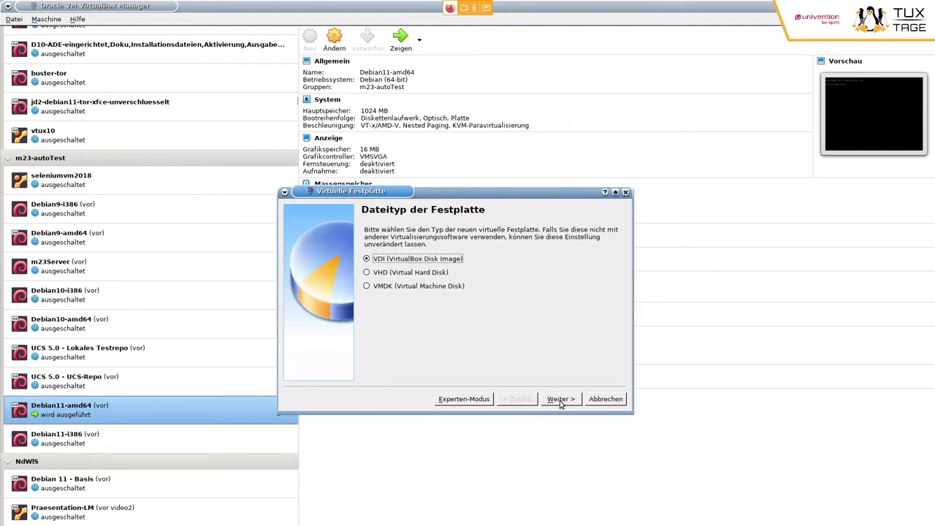
- Create a dynamically allocated 25 GB VDI disk to finish TuxTage-VM
click(560, 402)
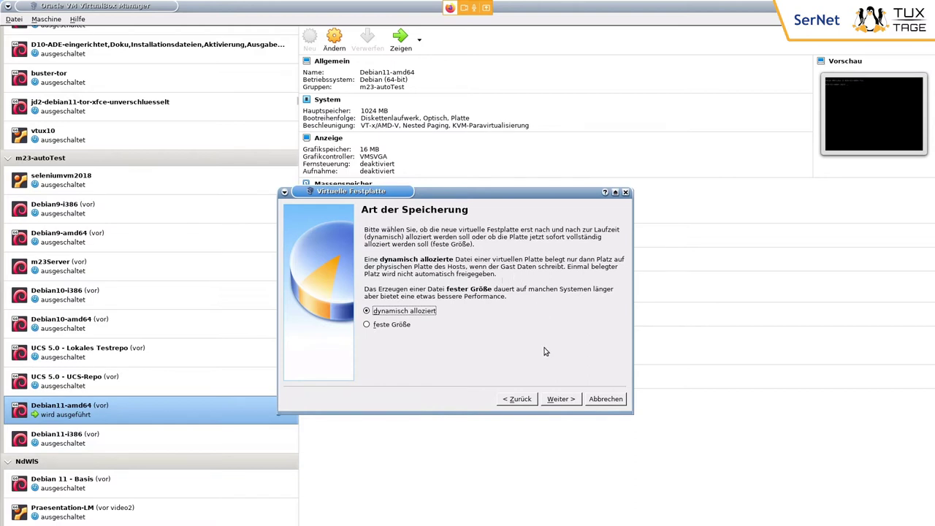
click(561, 399)
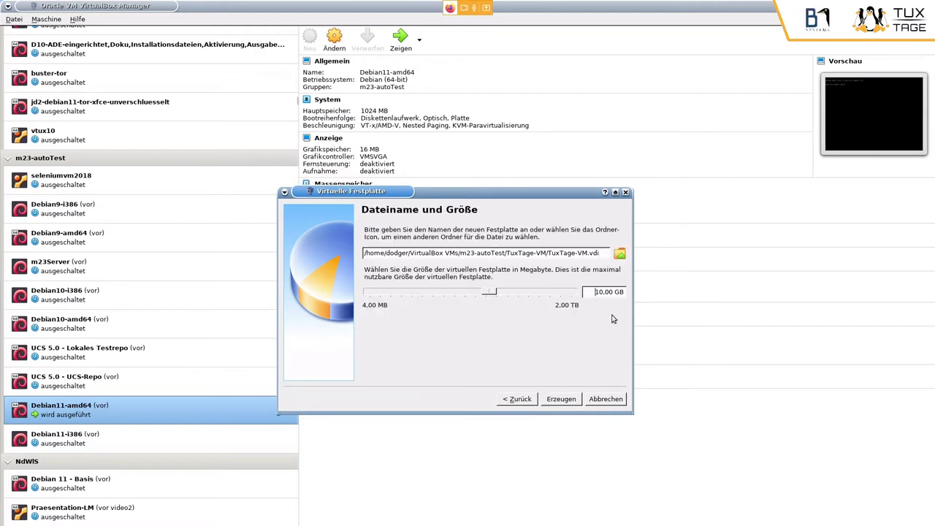
key(ctrl+a)
text(25)
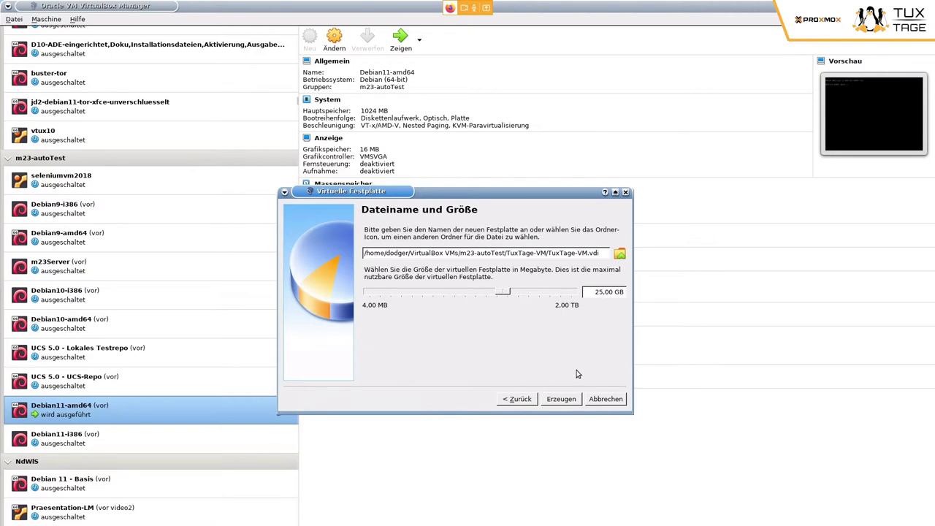
click(555, 402)
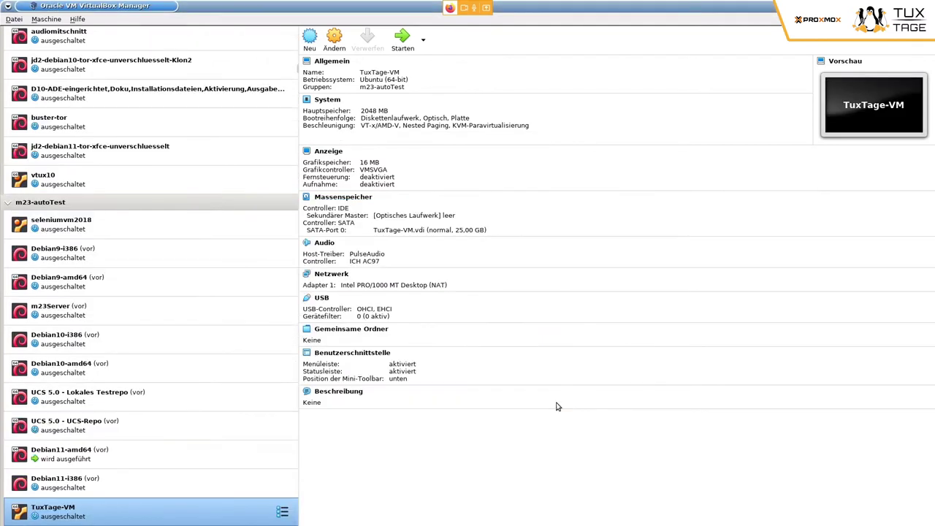
- Raise TuxTage-VM's processor count to 4 in its System settings
click(339, 64)
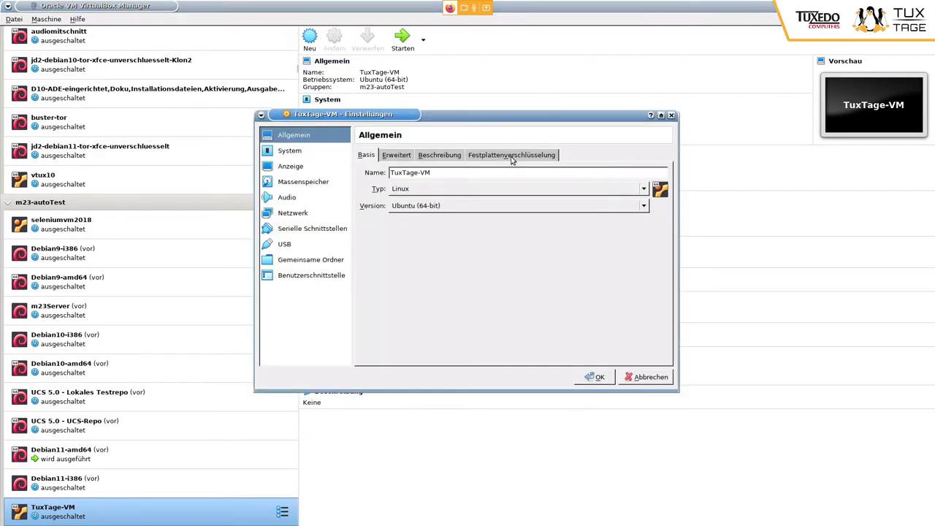
click(305, 155)
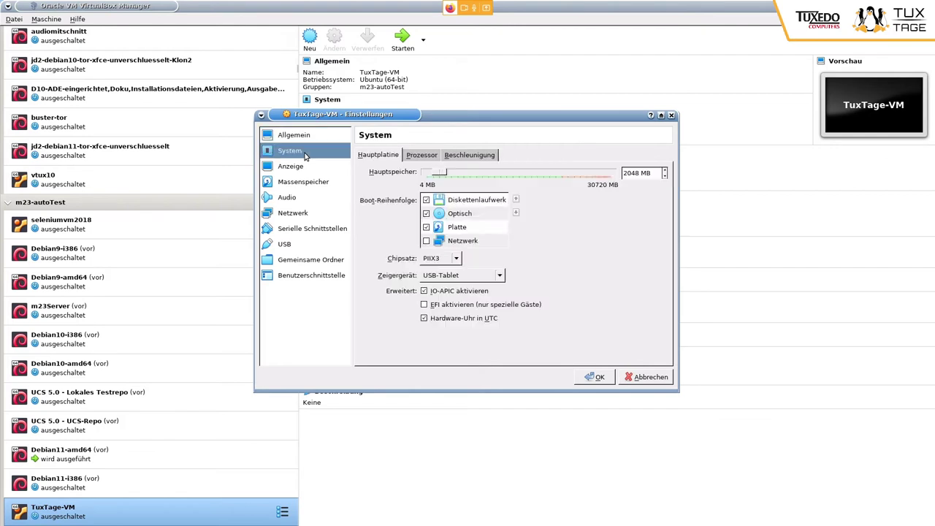
click(424, 155)
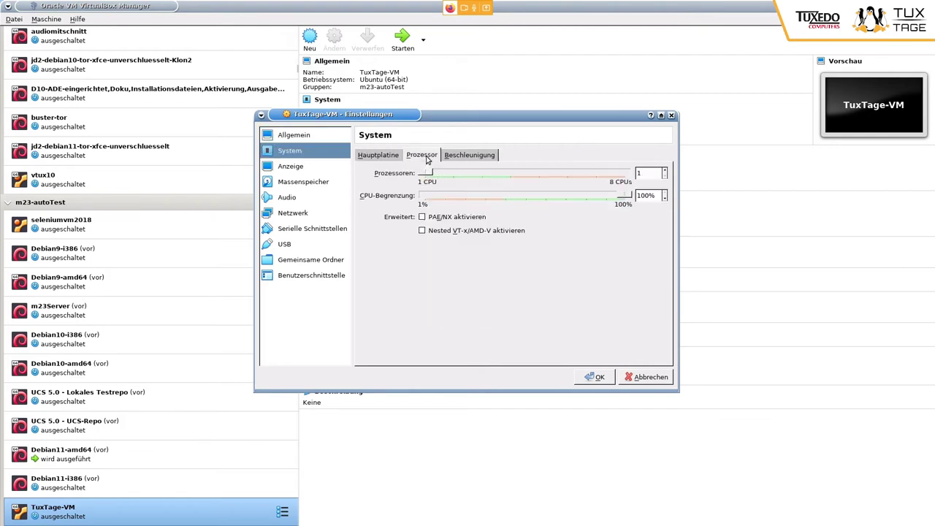
drag(428, 176, 507, 176)
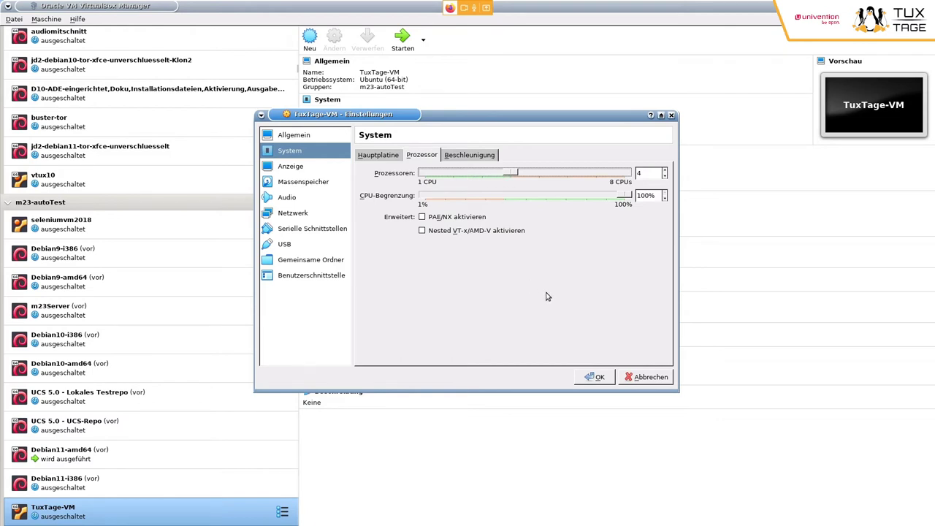
click(323, 213)
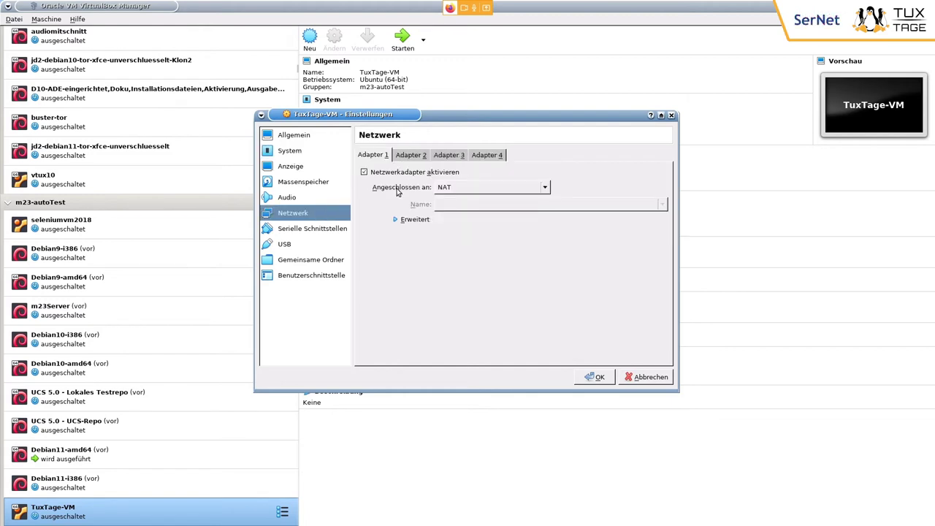
- Bridge adapter 1 (Netzwerkbrücke), copy its MAC address 0800270C0EBC, and save the settings
click(464, 189)
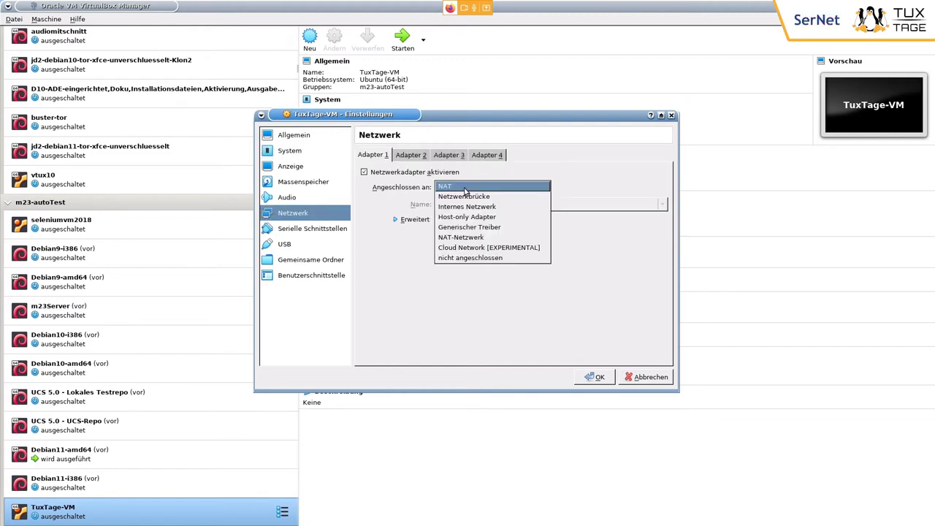
click(482, 197)
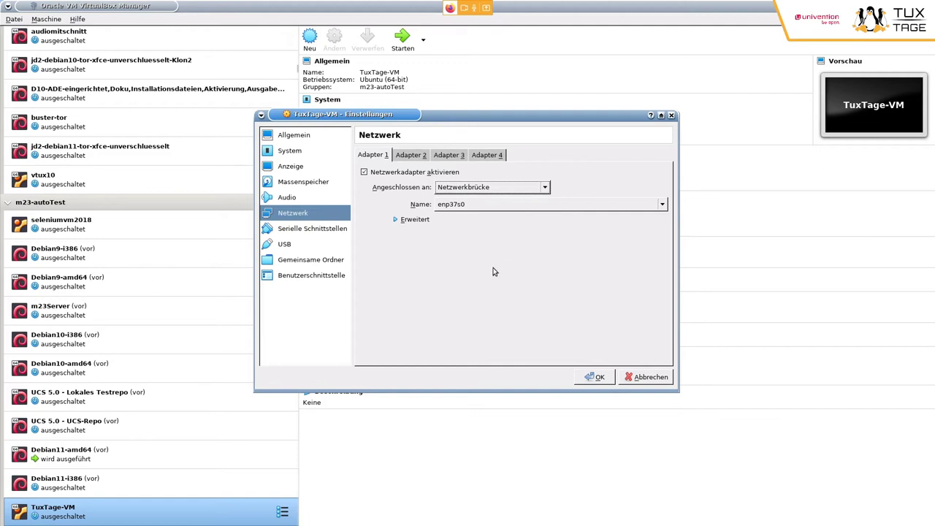
click(402, 221)
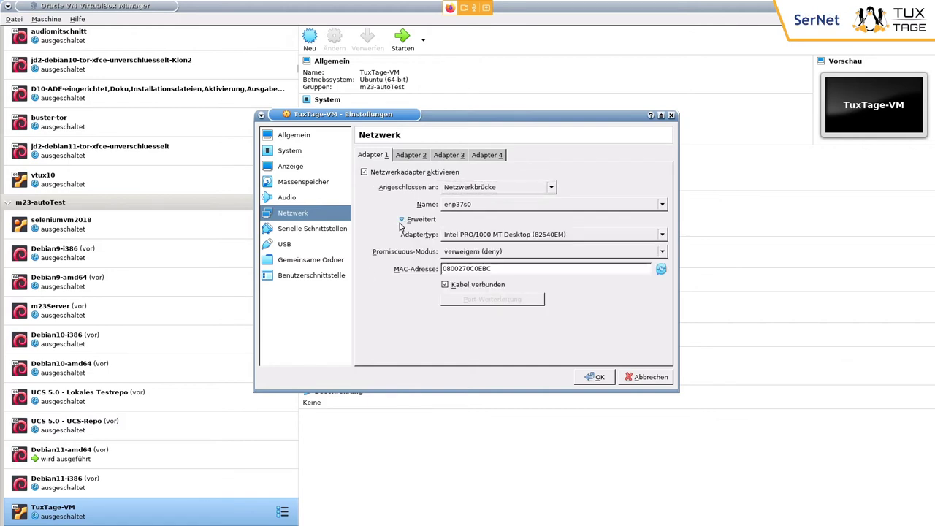
double_click(533, 268)
key(ctrl+c)
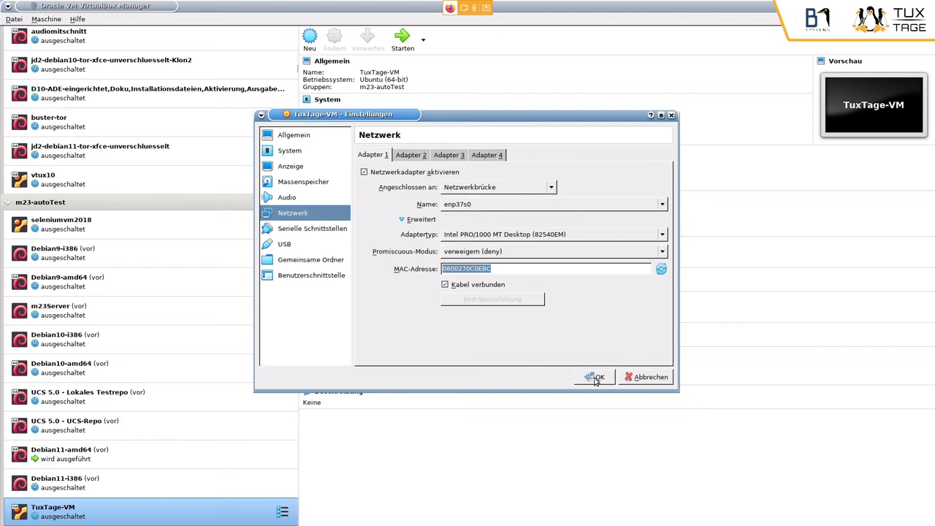
click(595, 377)
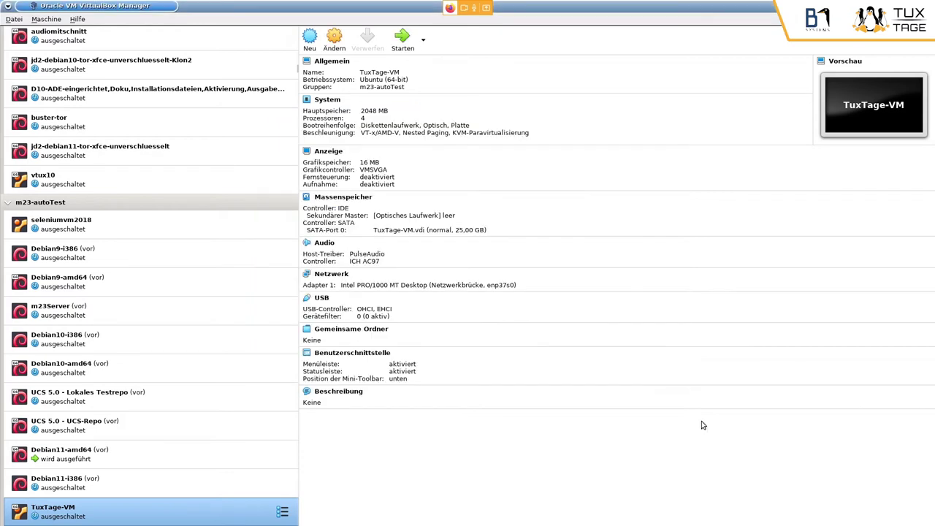
- Paste MAC address 0800270C0EBC into the tuxtage client form and review the remaining network fields
key(alt+Tab)
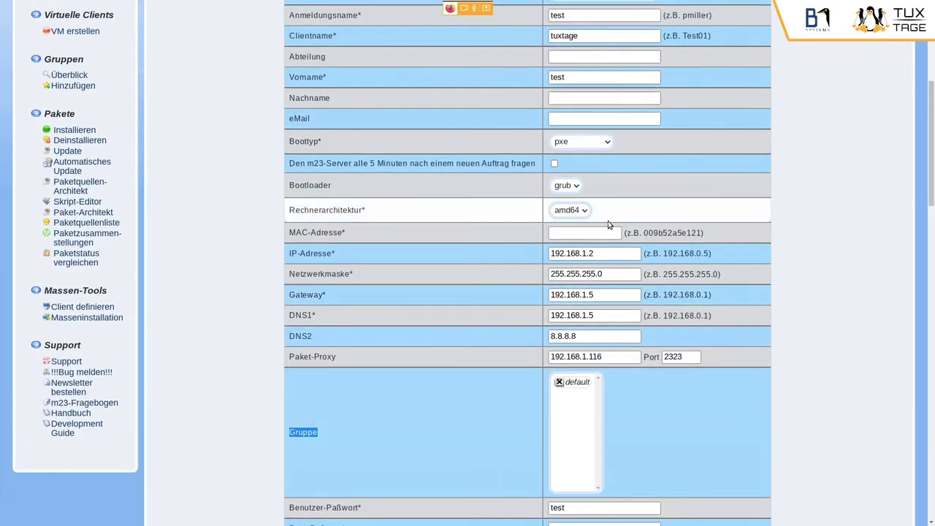
click(608, 229)
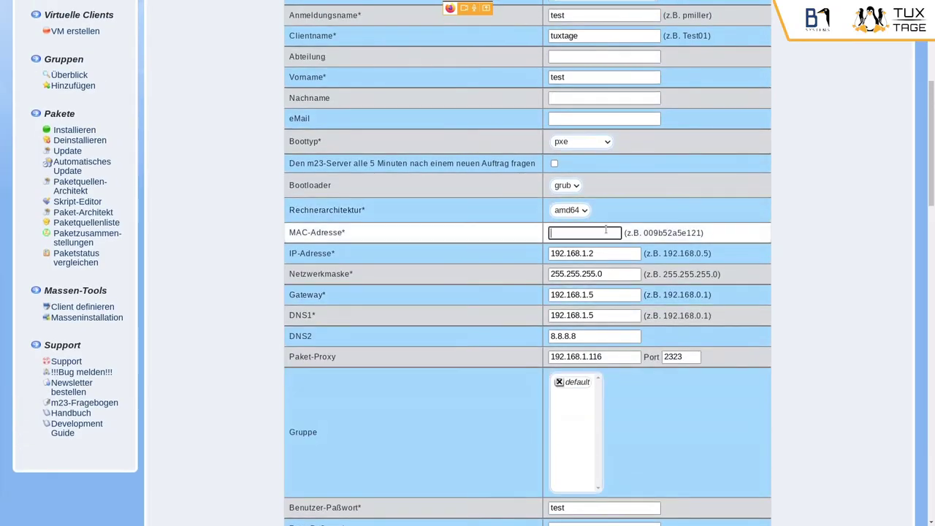
key(ctrl+v)
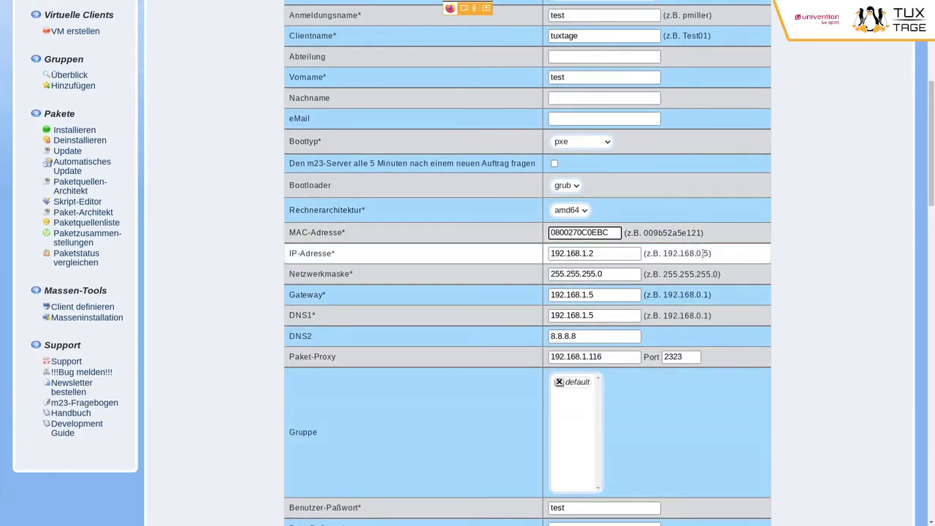
key(Tab)
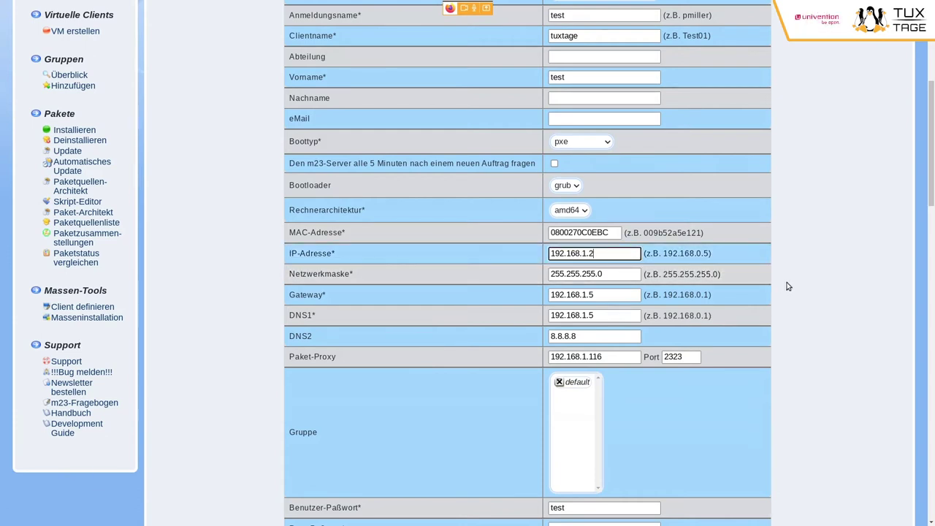
scroll(787, 287, down, 2)
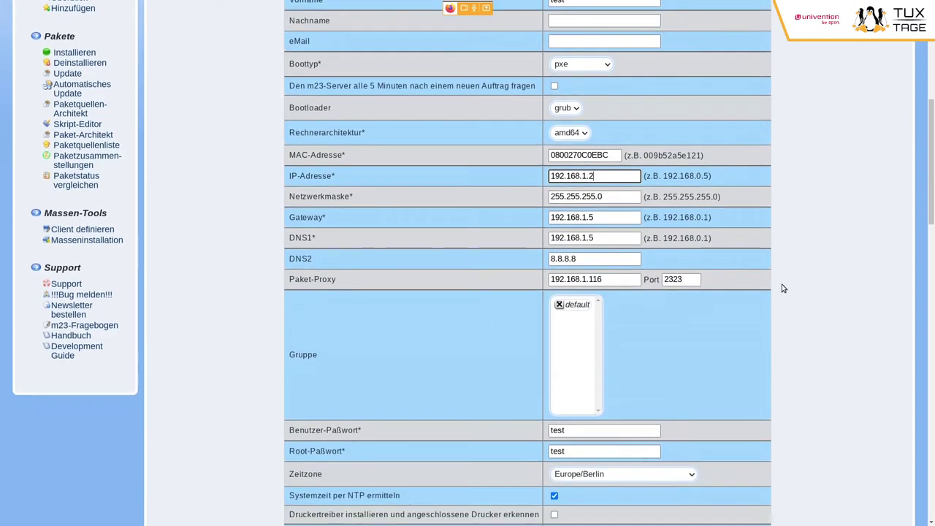
scroll(783, 288, down, 4)
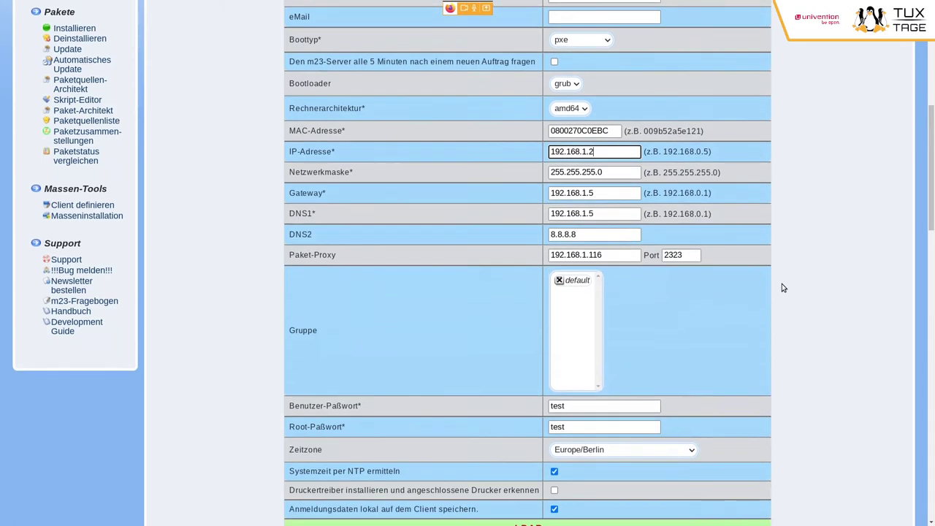
scroll(783, 288, down, 3)
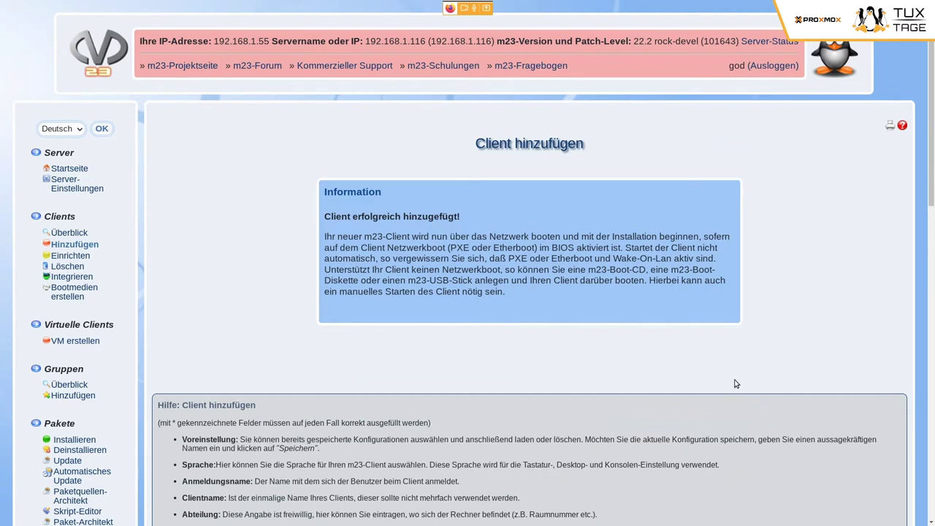
- Start TuxTage-VM in VirtualBox Manager and cancel the boot-medium prompt
key(alt+Tab)
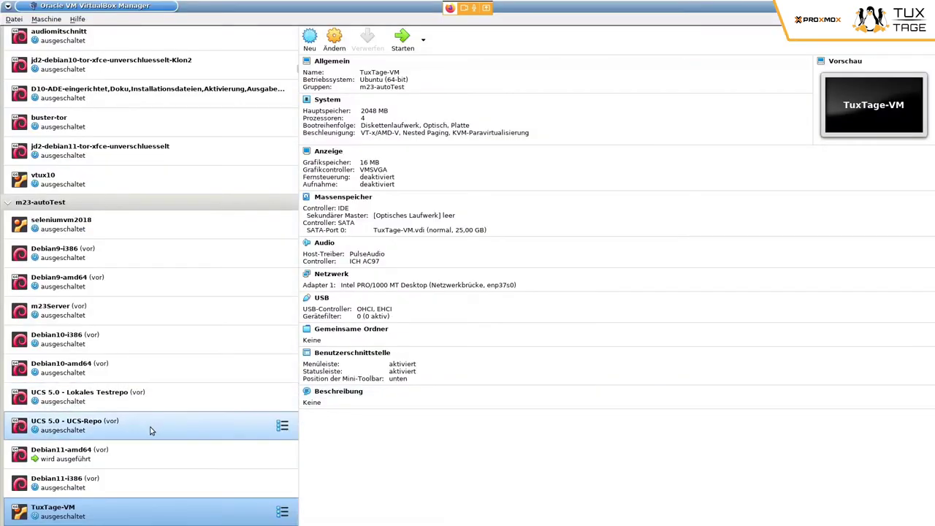
click(401, 45)
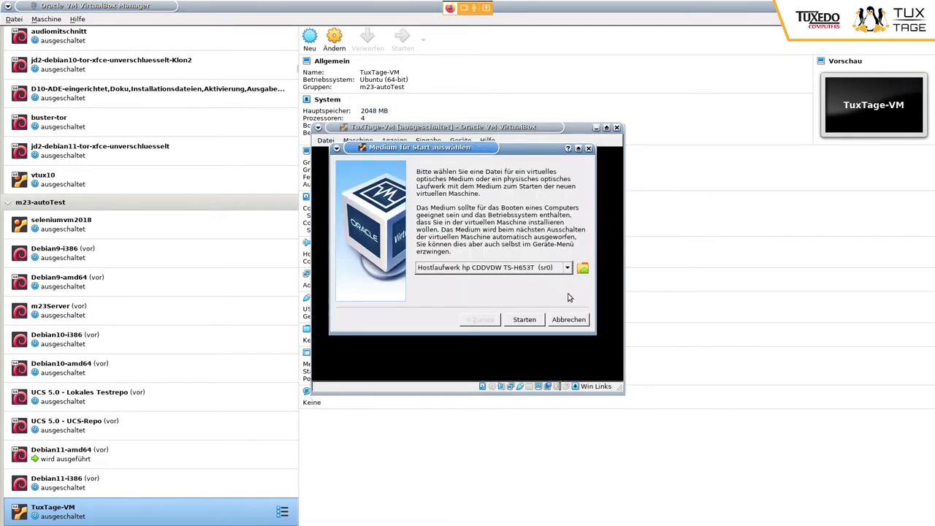
click(570, 319)
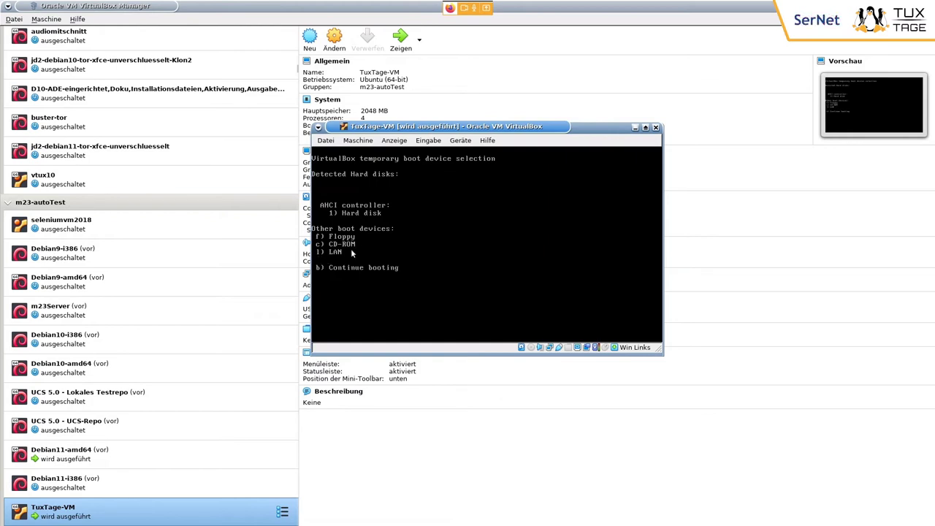
- Boot TuxTage-VM from LAN, move its window aside, and return to m23
key(l)
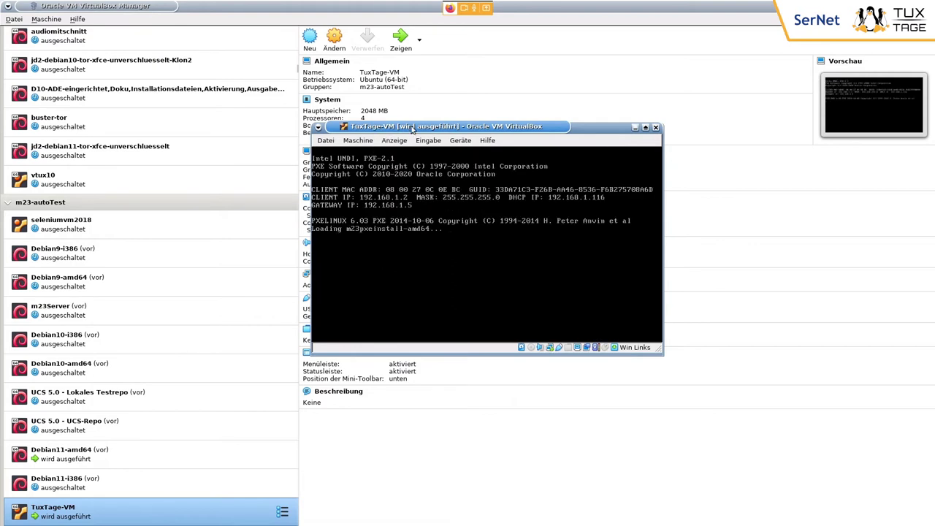
drag(414, 128, 382, 113)
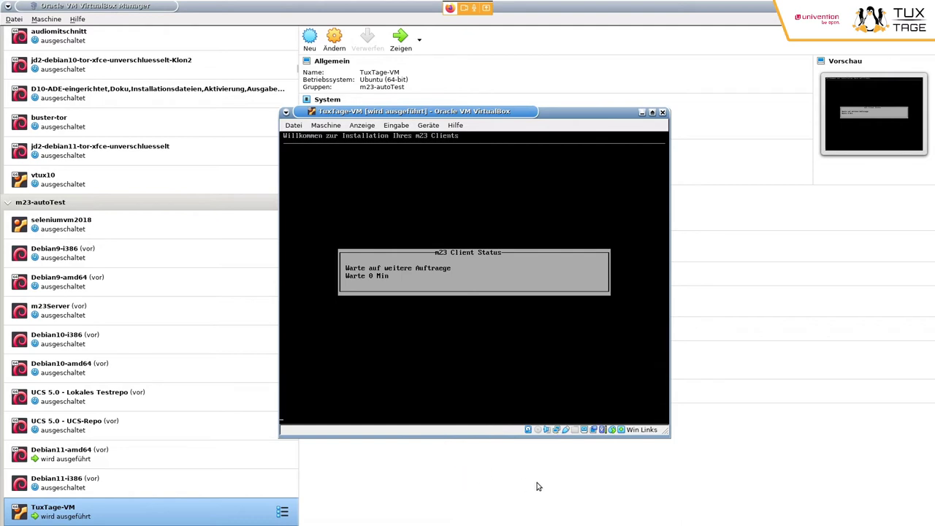
key(alt+Tab)
key(alt+Tab)
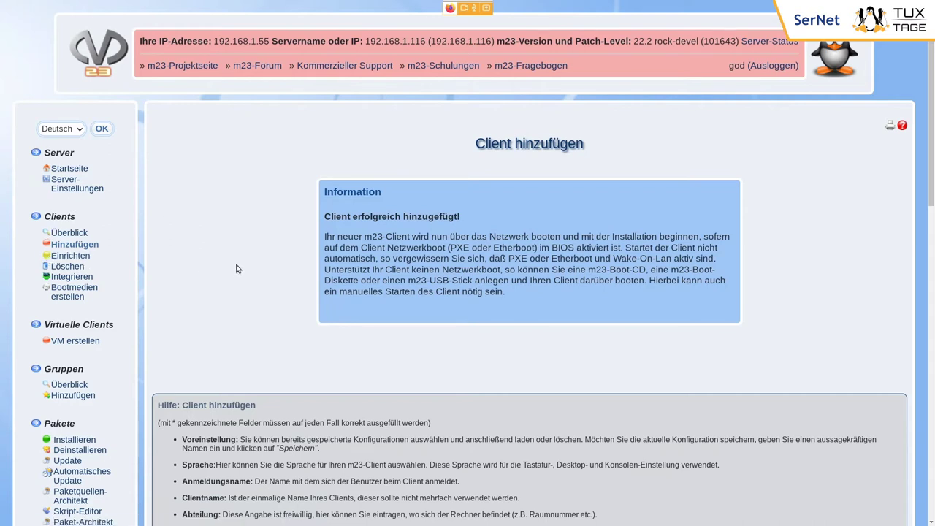
- Open Clients > Einrichten to list tuxtage awaiting setup
scroll(236, 269, down, 2)
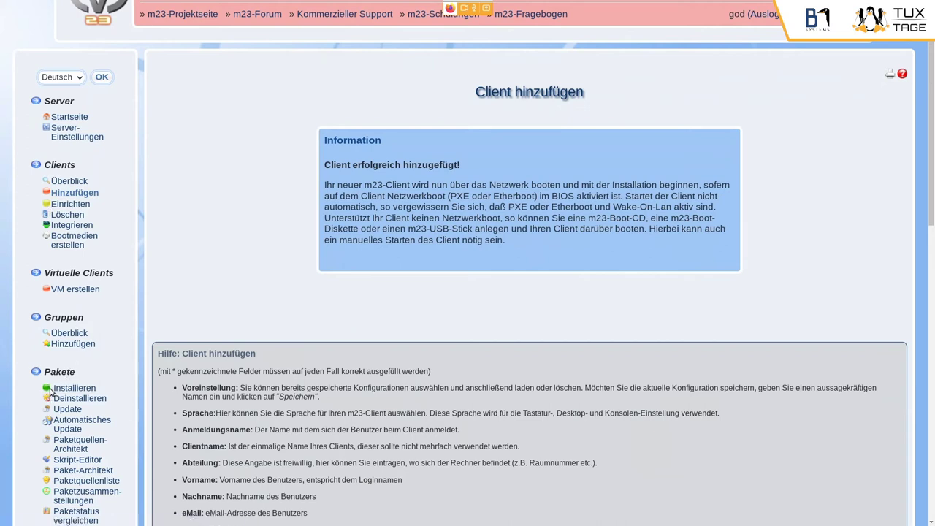
click(71, 205)
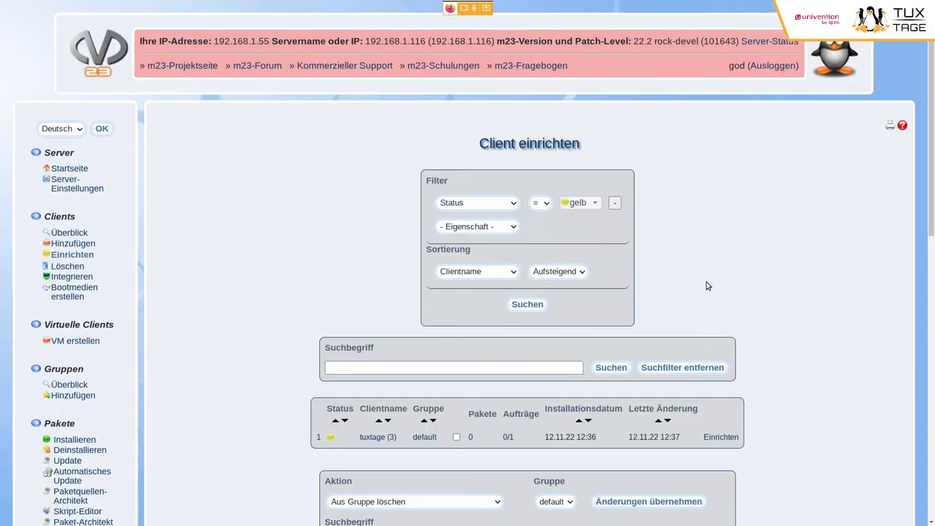
scroll(707, 286, down, 1)
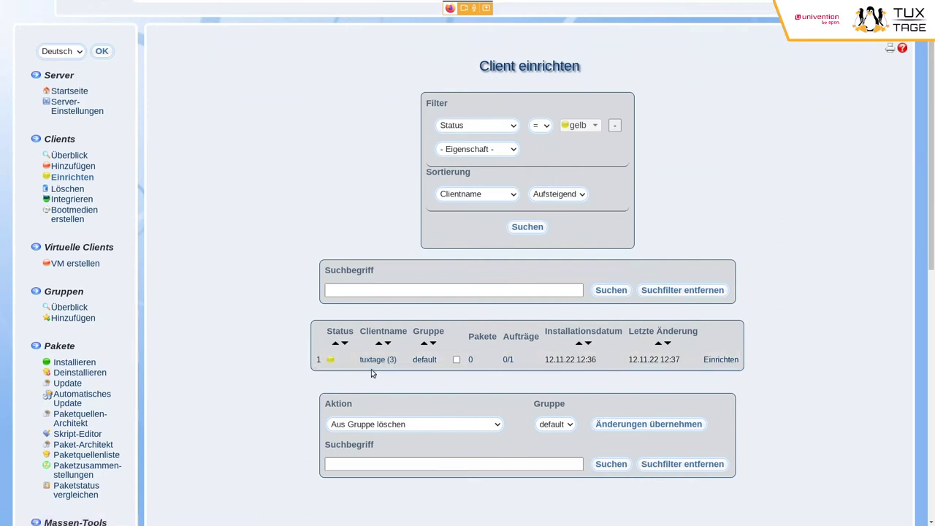
- Open tuxtage's partitioning for the 26844 MB /dev/sda and choose Automatische Partitionierung
click(721, 362)
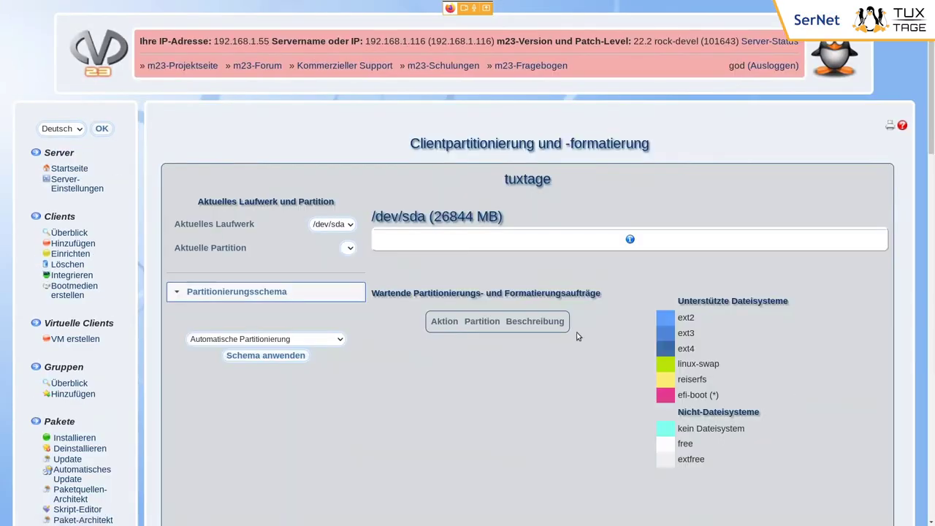
scroll(579, 325, down, 1)
drag(434, 139, 473, 139)
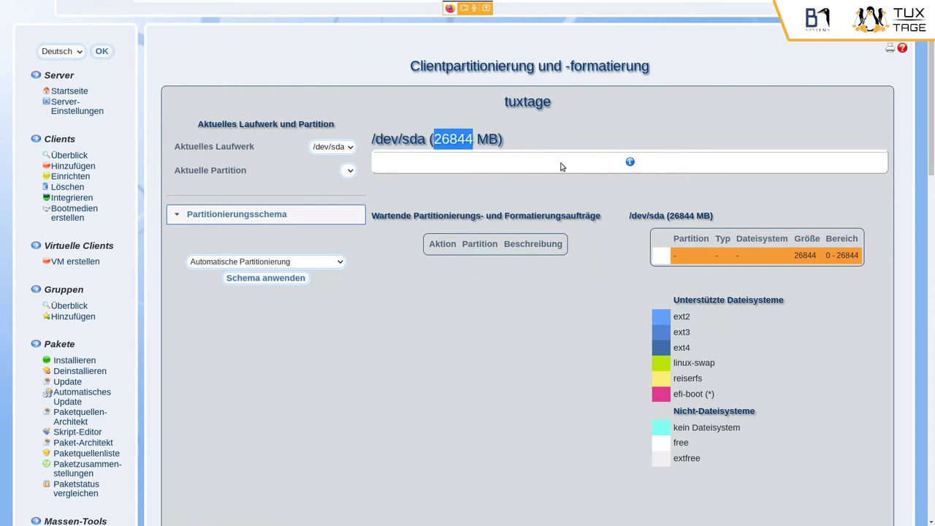
click(338, 263)
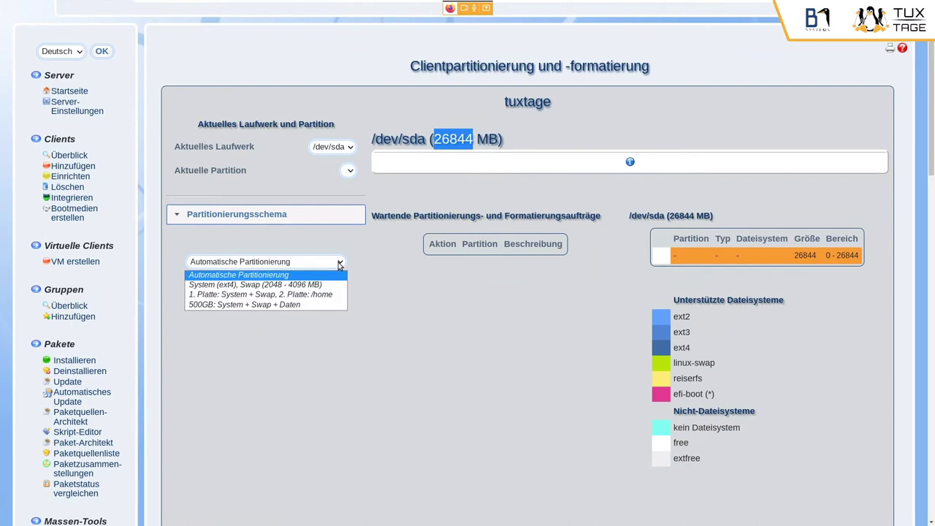
click(314, 275)
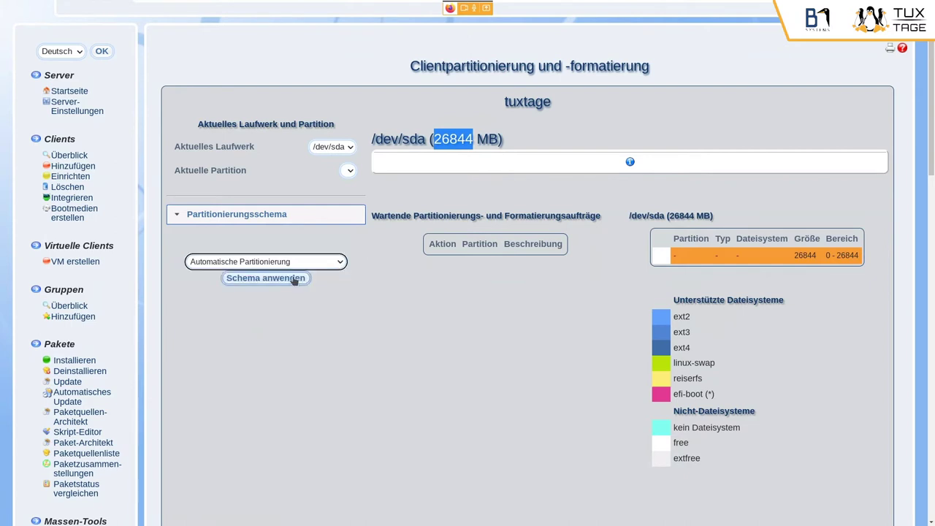
- Apply automatic partitioning (ext4 /dev/sda1, 510 MB swap /dev/sda2) and save the jobs
click(294, 279)
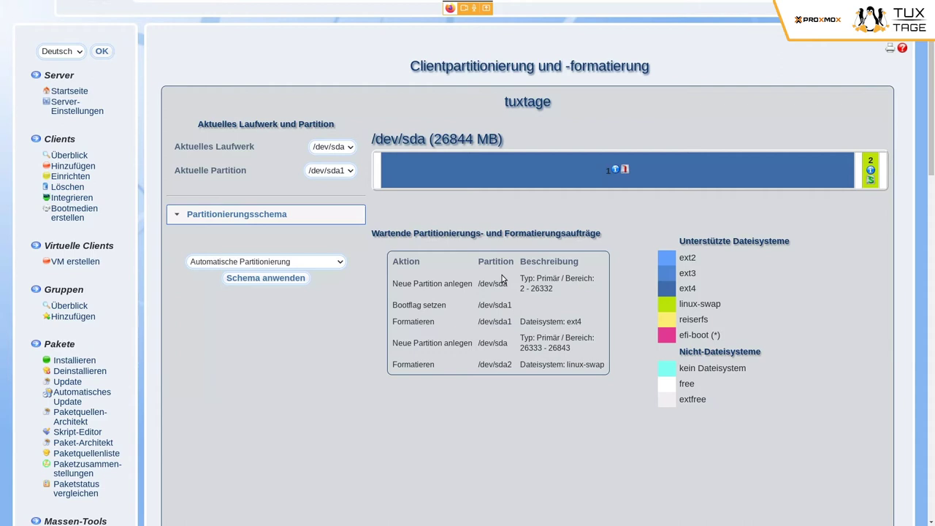
mouse_move(475, 179)
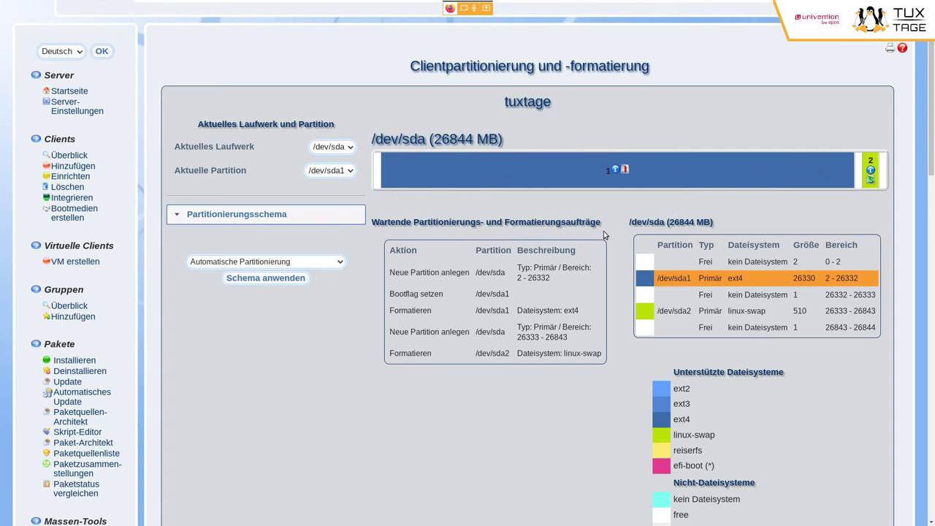
scroll(603, 231, down, 5)
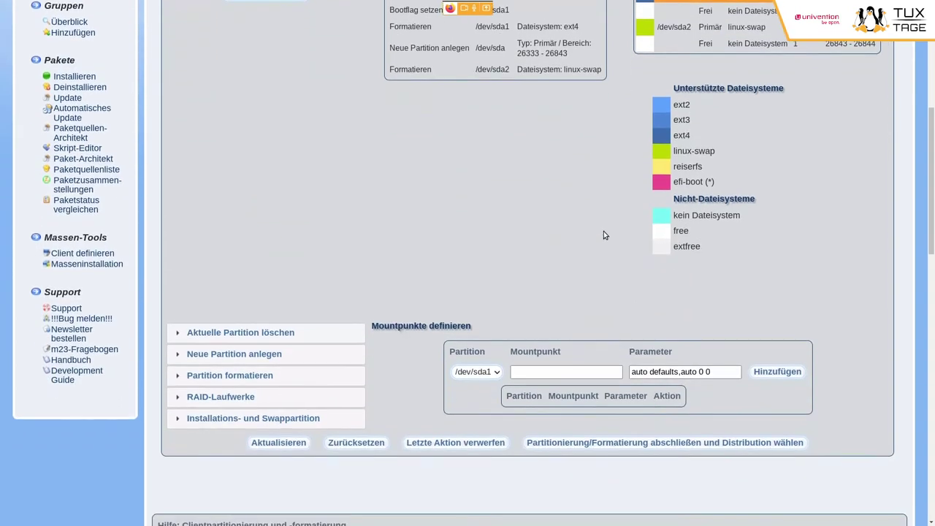
scroll(577, 233, up, 1)
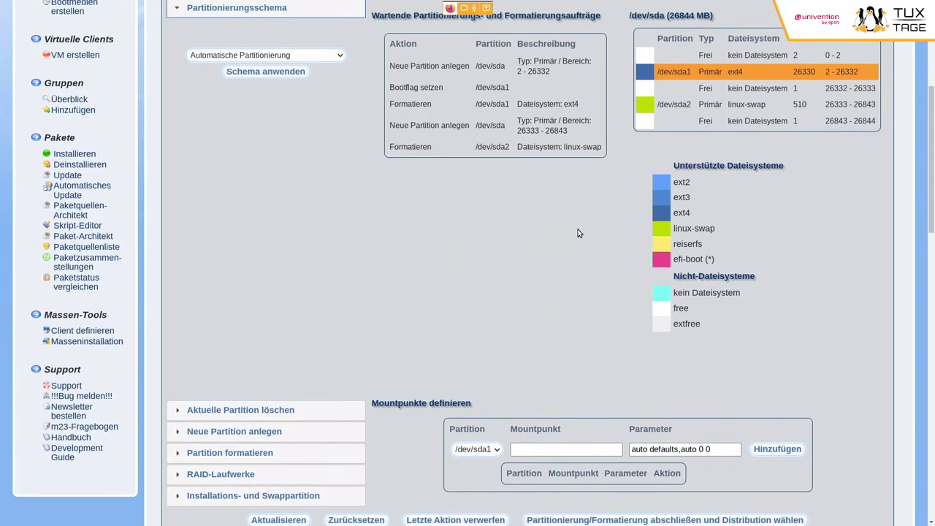
scroll(578, 228, down, 1)
scroll(578, 231, up, 1)
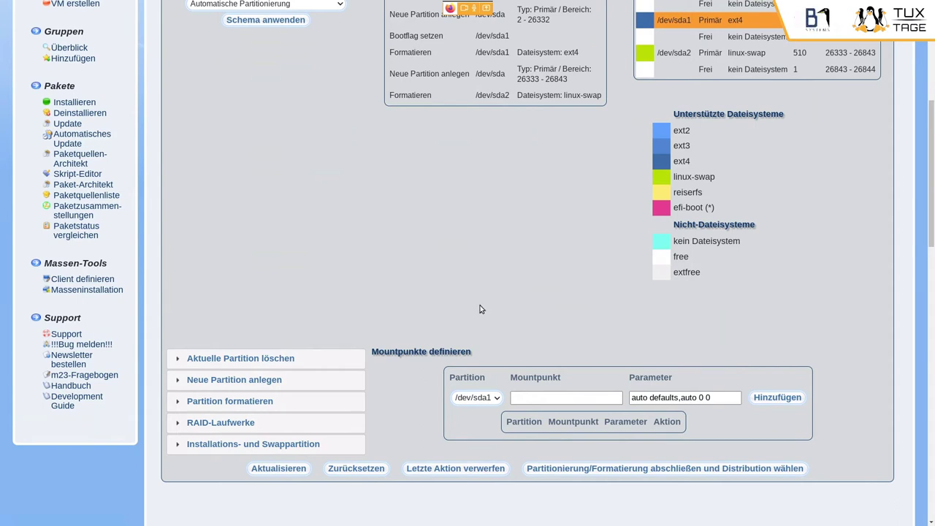
scroll(480, 309, up, 1)
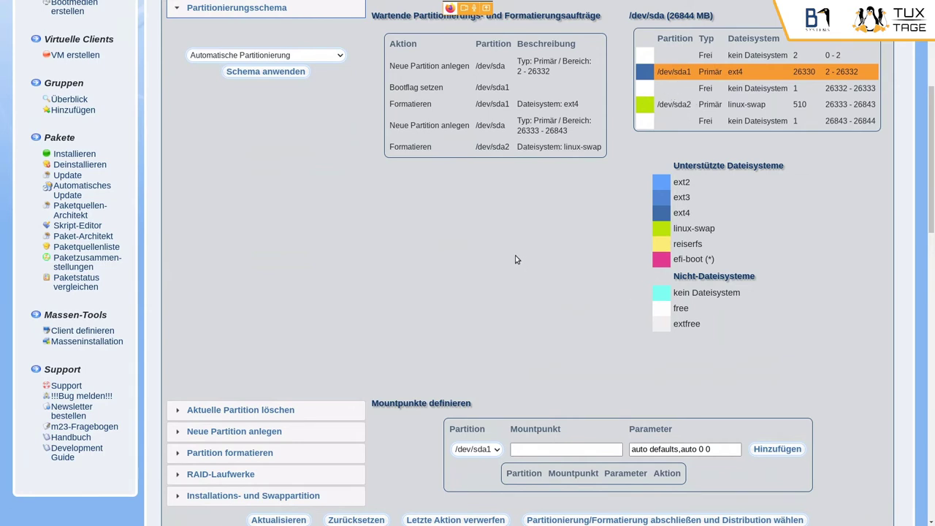
scroll(484, 343, down, 2)
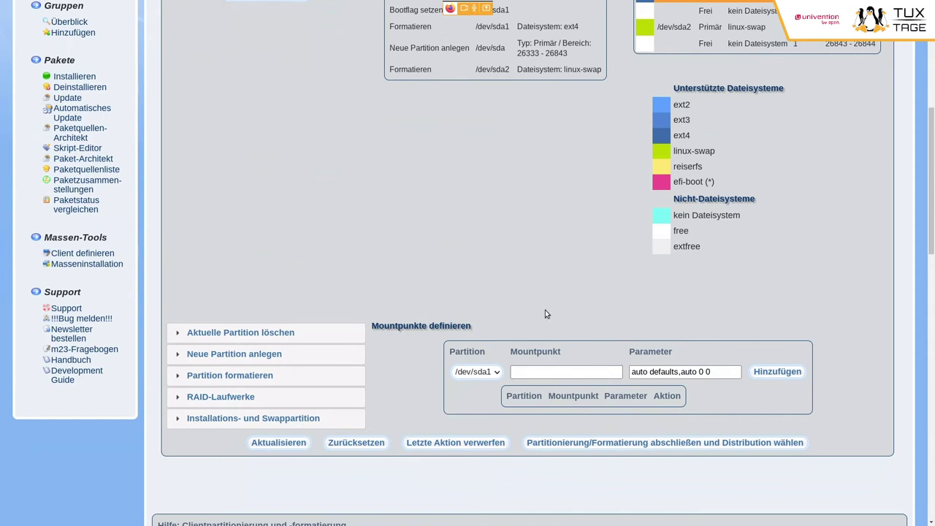
scroll(545, 314, up, 5)
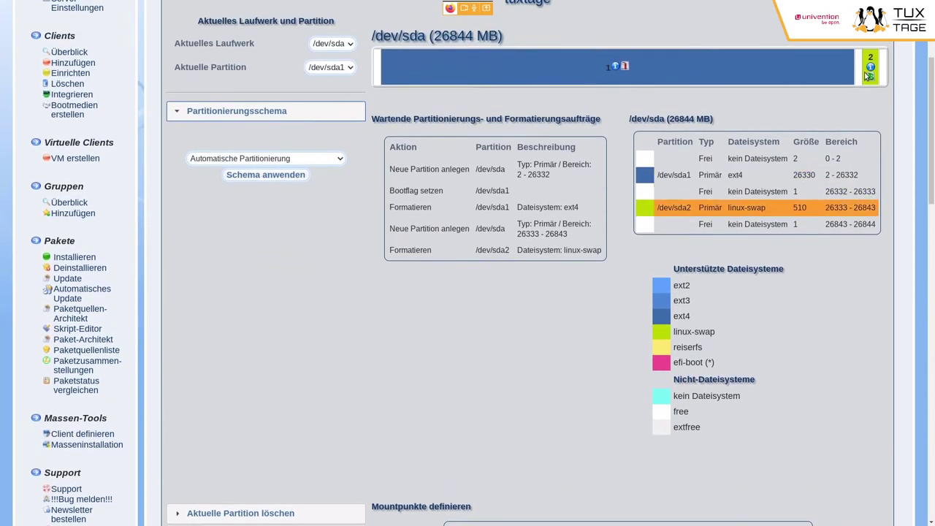
scroll(682, 424, down, 5)
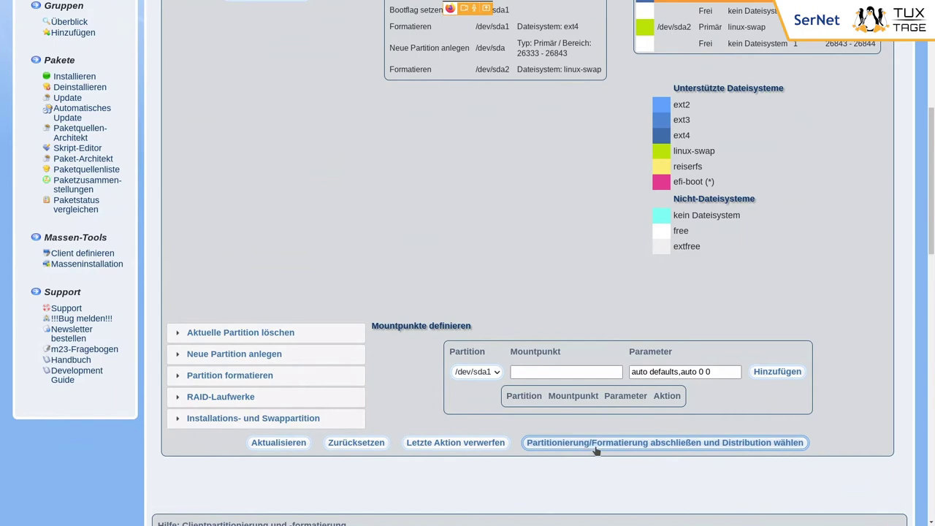
click(726, 444)
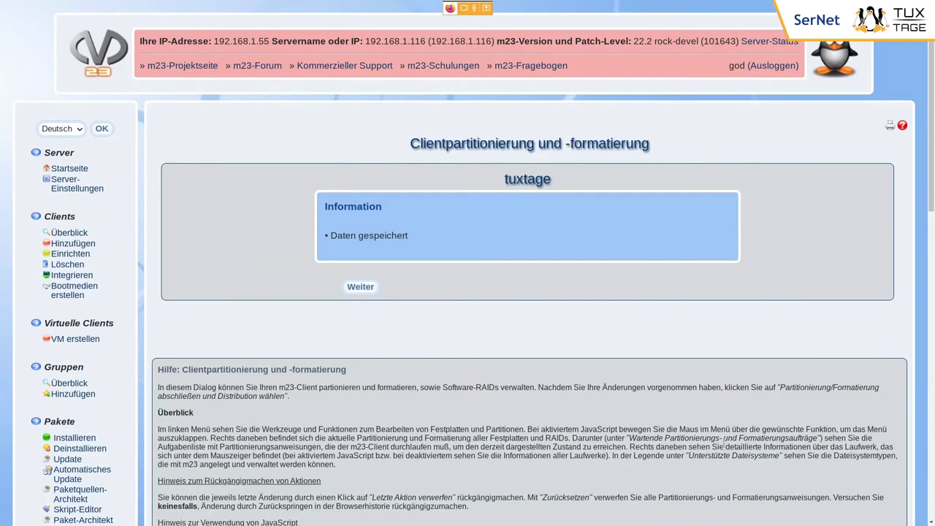
- Select LinuxMint 21 Vanessa as the Paketquellenliste for tuxtage's distribution
click(361, 287)
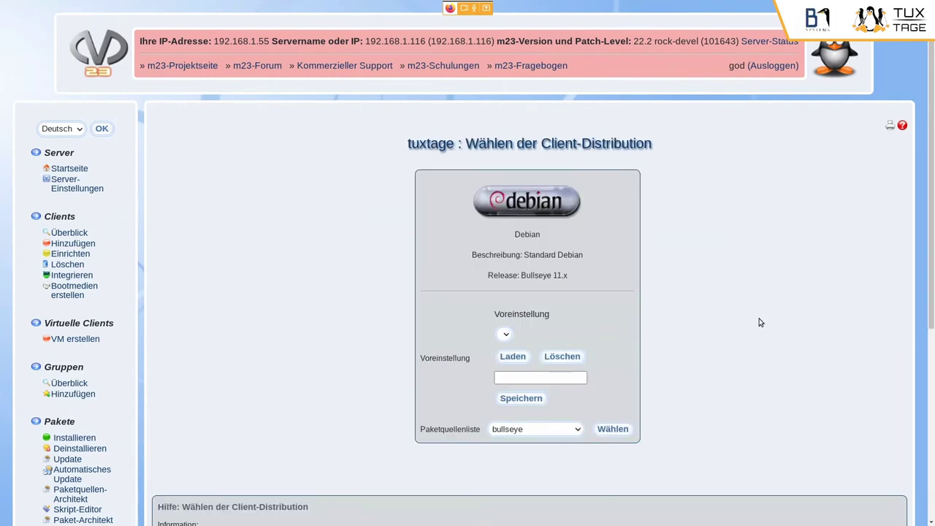
scroll(629, 314, down, 3)
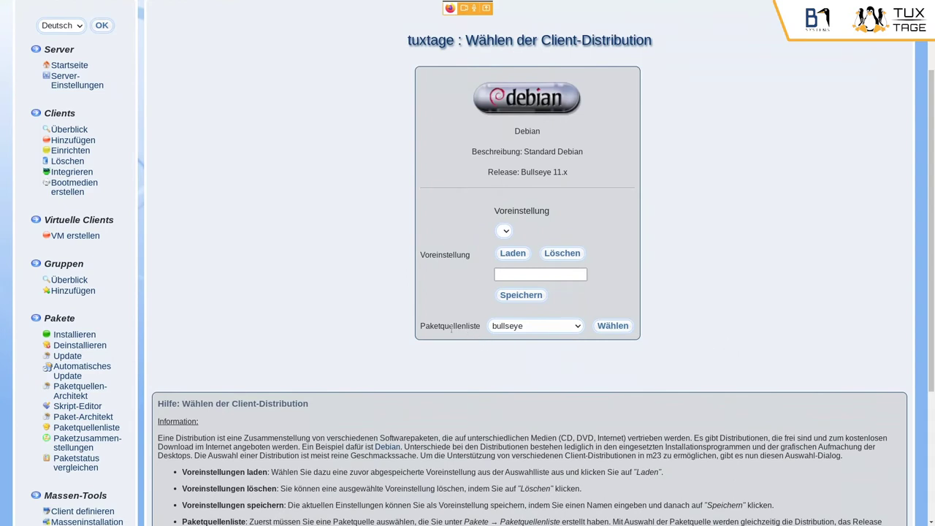
click(574, 326)
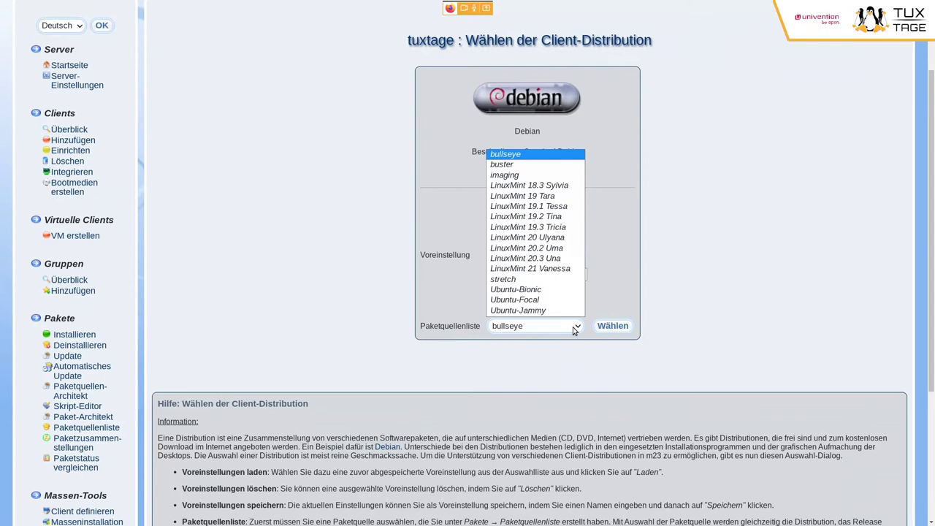
click(532, 268)
click(618, 328)
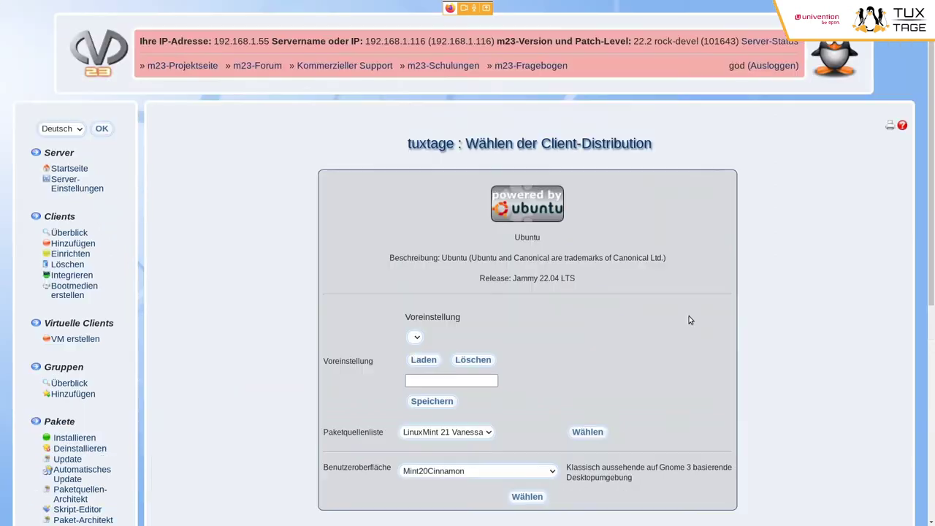
- Choose Mint20Mate in the Benutzeroberfläche list and apply it
scroll(688, 315, down, 2)
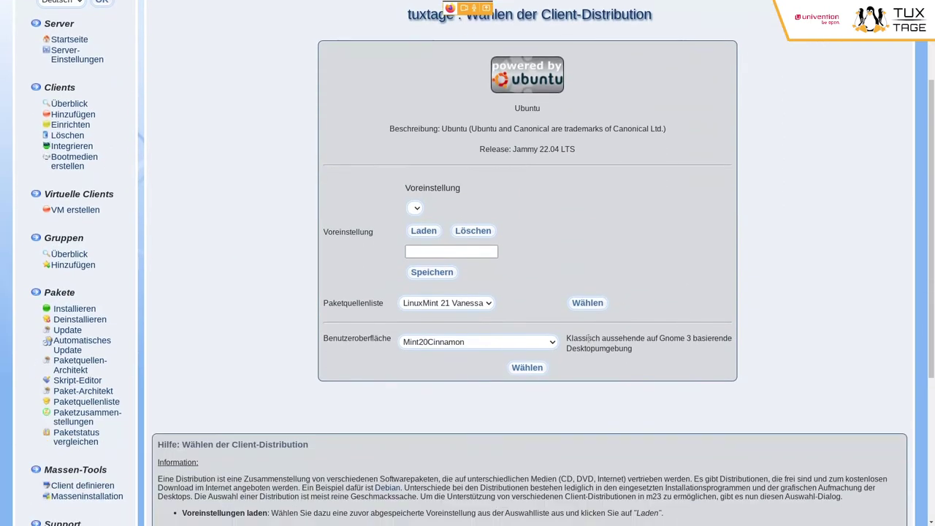
click(549, 346)
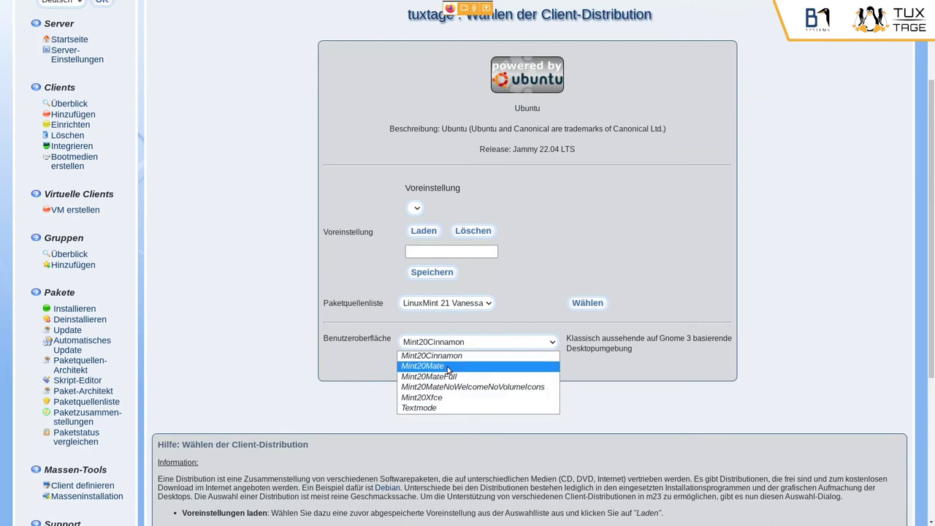
click(434, 366)
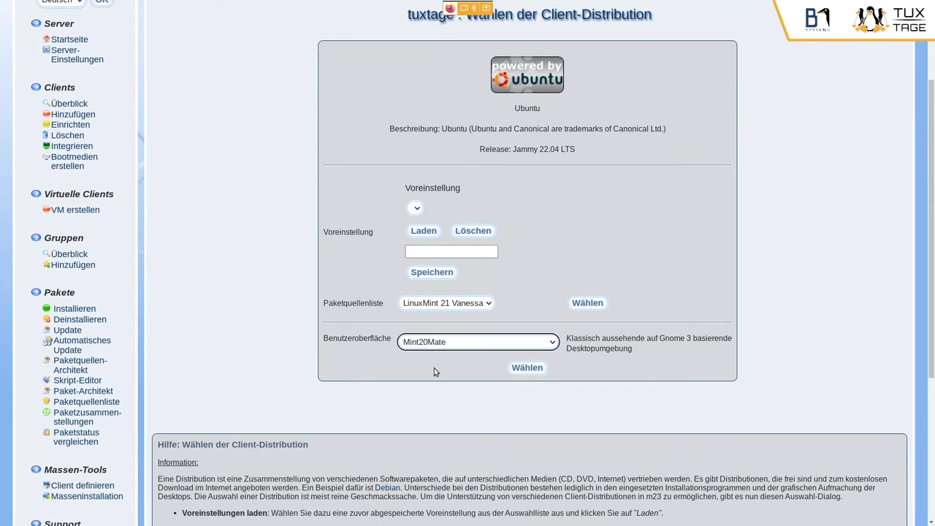
click(528, 368)
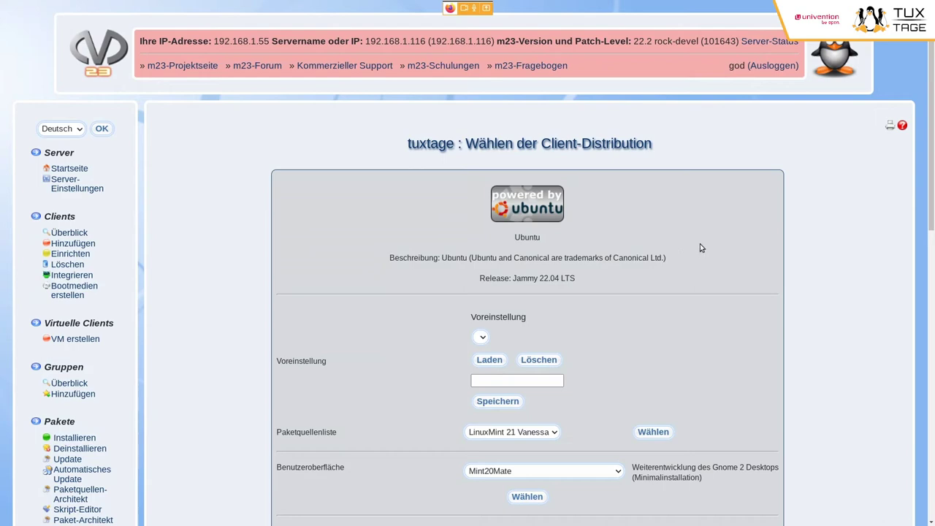
- Keep linux-image-generic as the kernel and submit 'Distribution installieren'
scroll(719, 248, down, 2)
scroll(719, 248, down, 8)
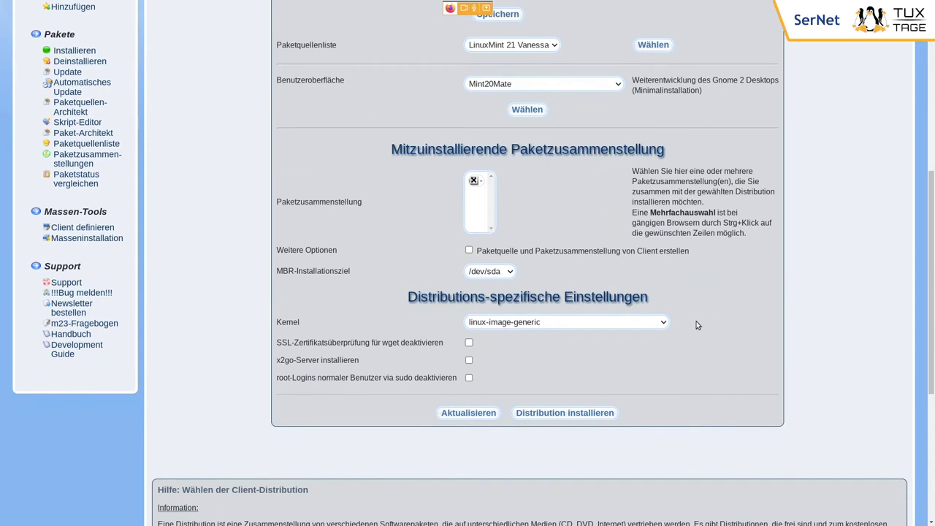
click(610, 322)
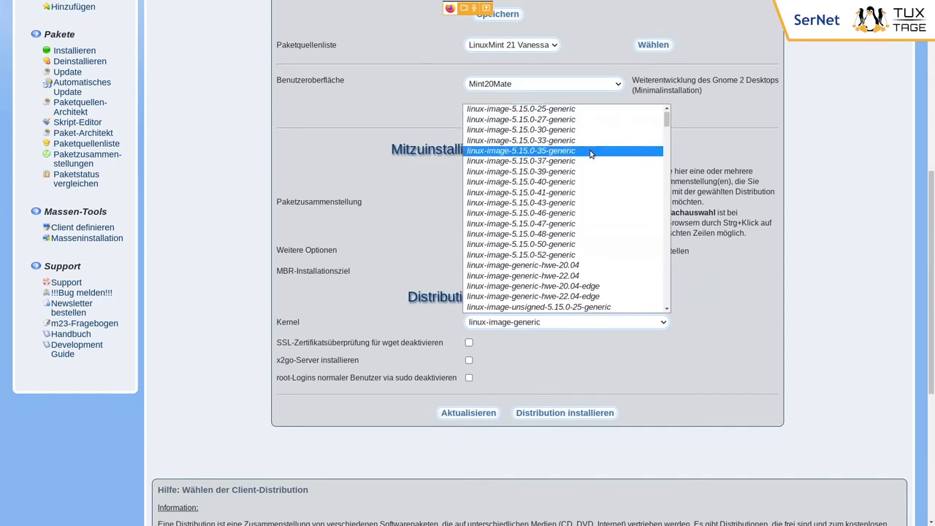
scroll(590, 153, down, 4)
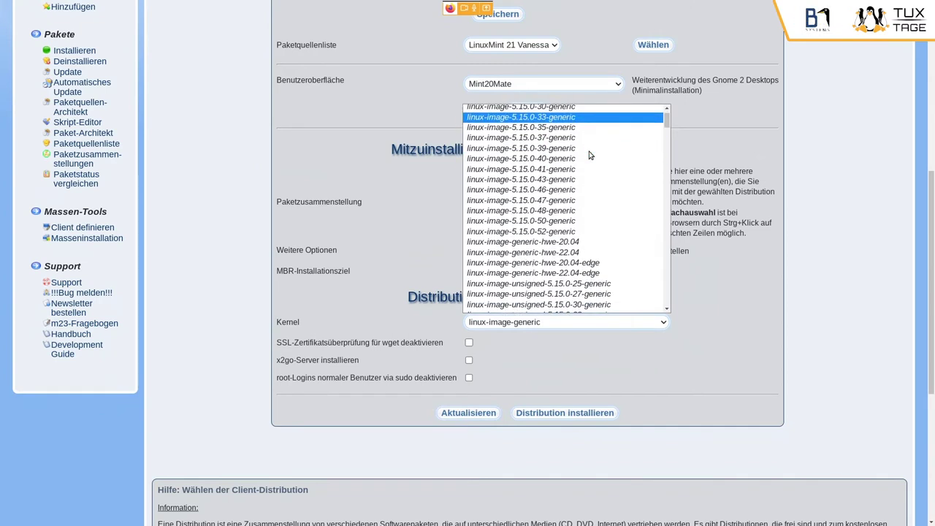
scroll(608, 228, down, 5)
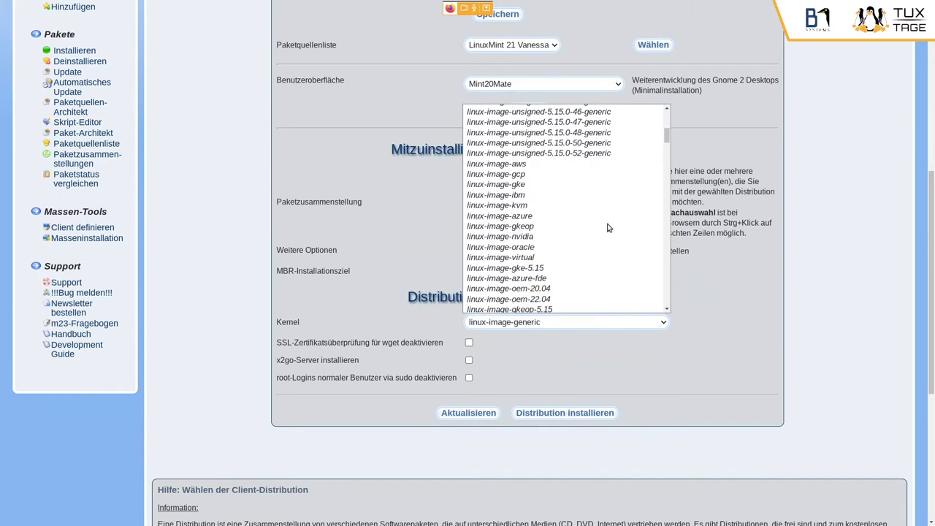
scroll(608, 228, down, 4)
scroll(608, 228, up, 8)
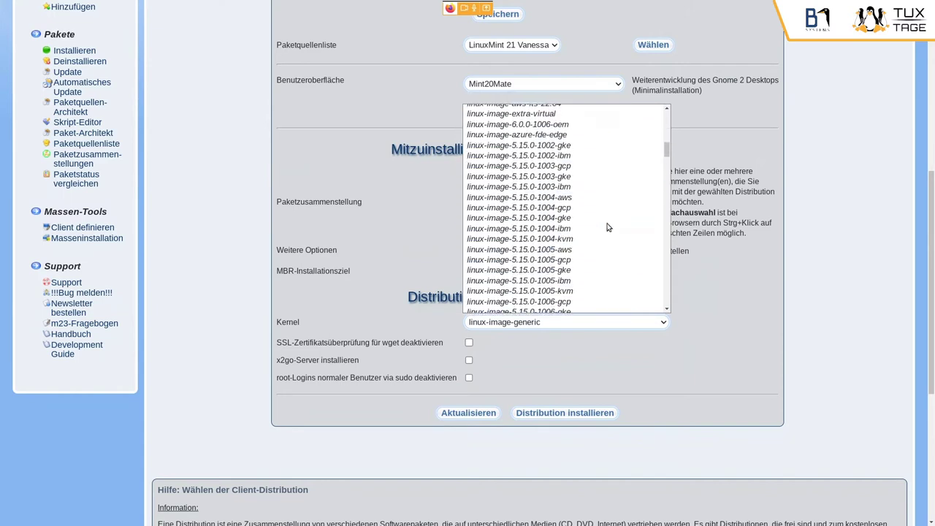
scroll(608, 228, up, 5)
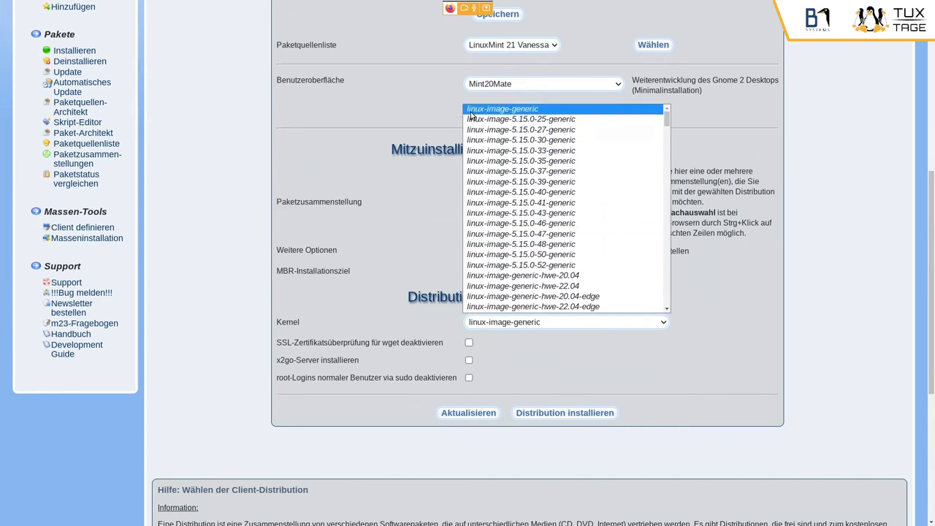
click(518, 111)
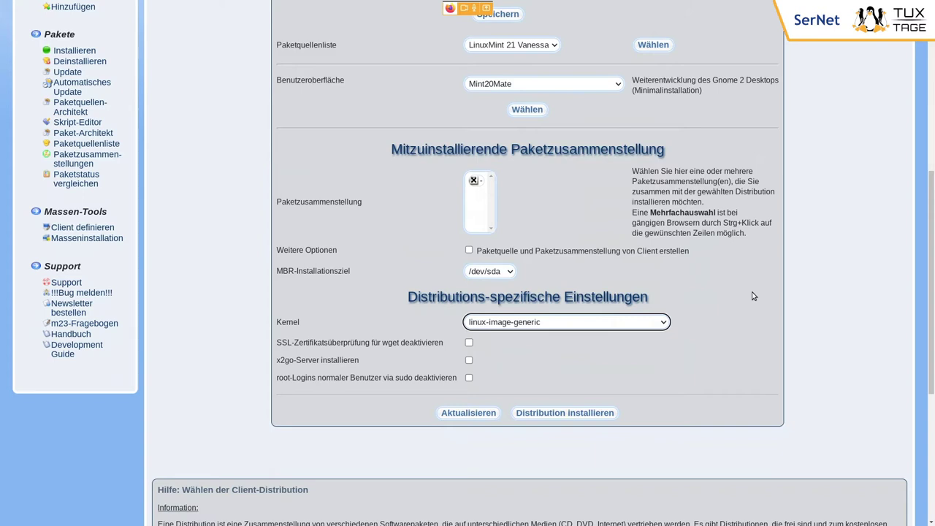
click(603, 416)
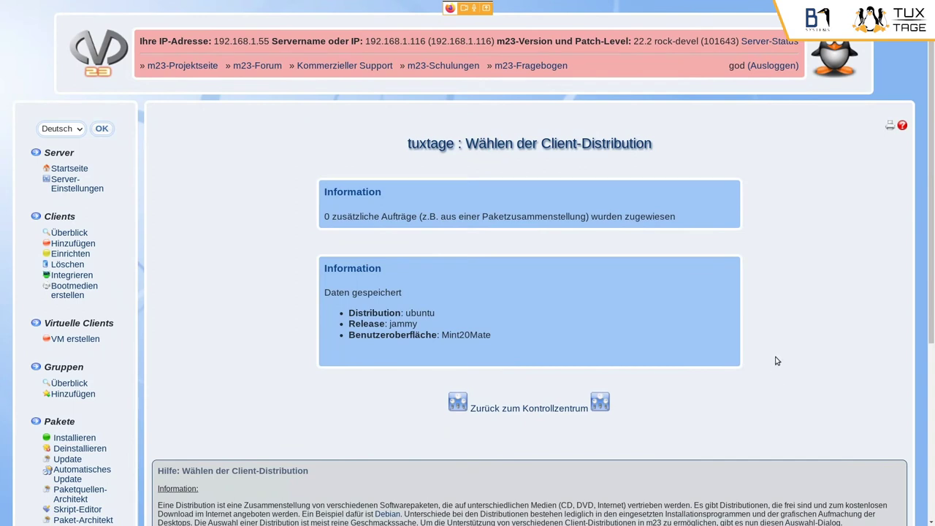
drag(426, 218, 586, 218)
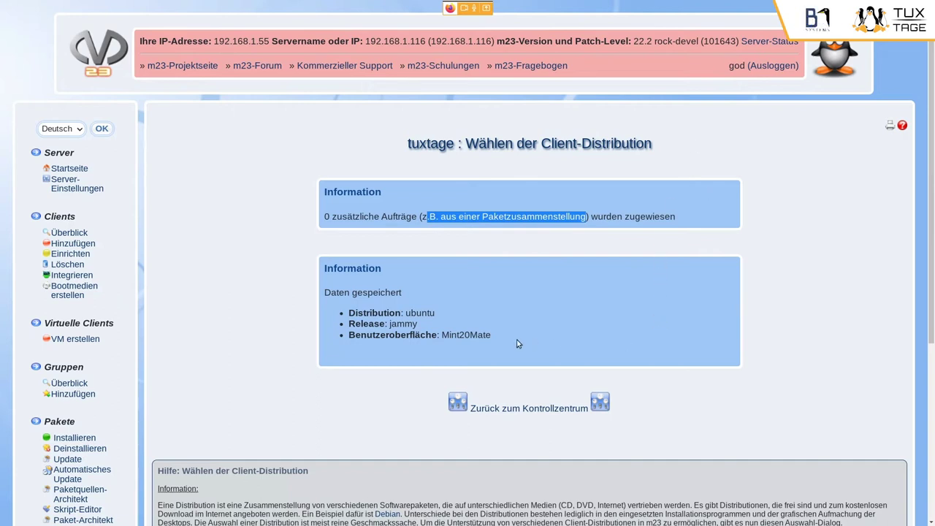
double_click(425, 312)
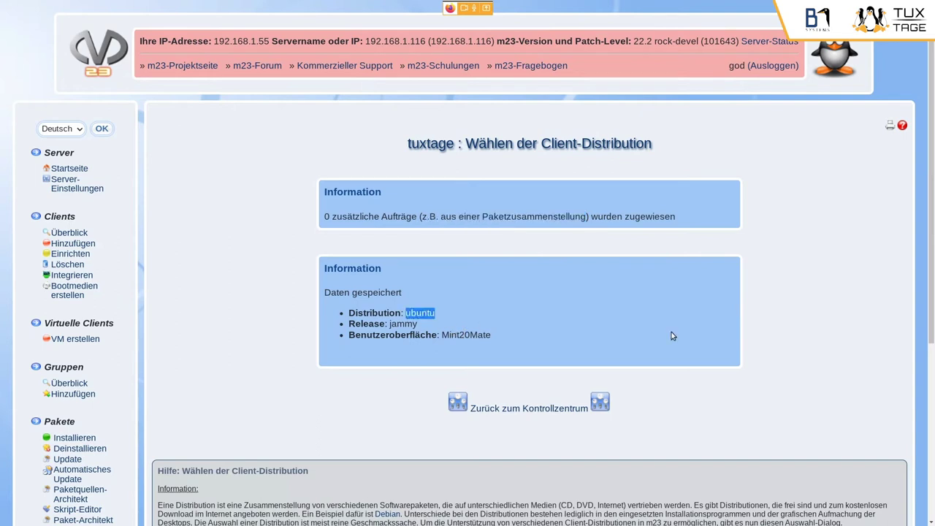
double_click(400, 324)
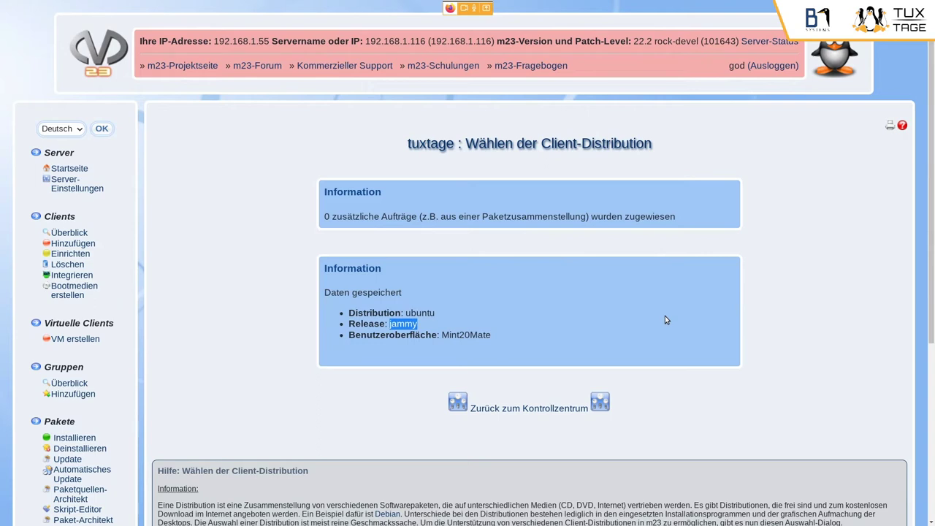
double_click(476, 335)
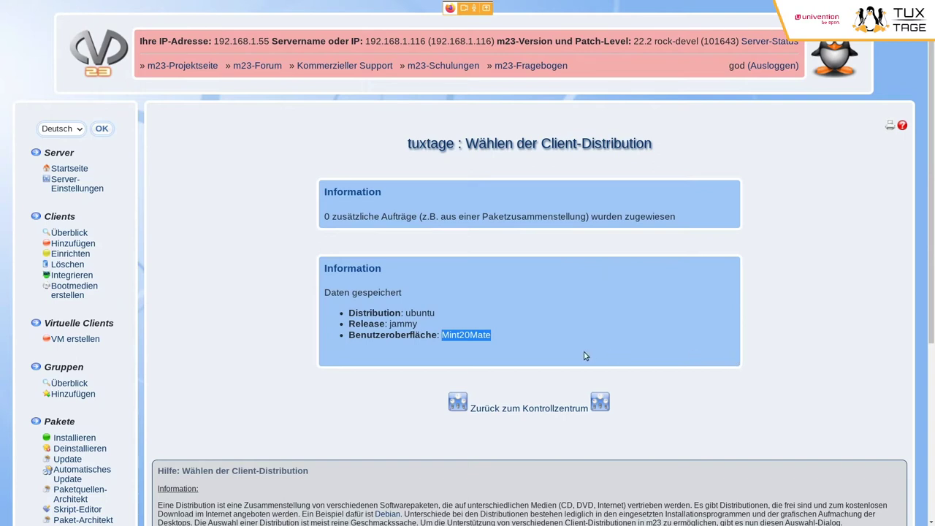
click(505, 338)
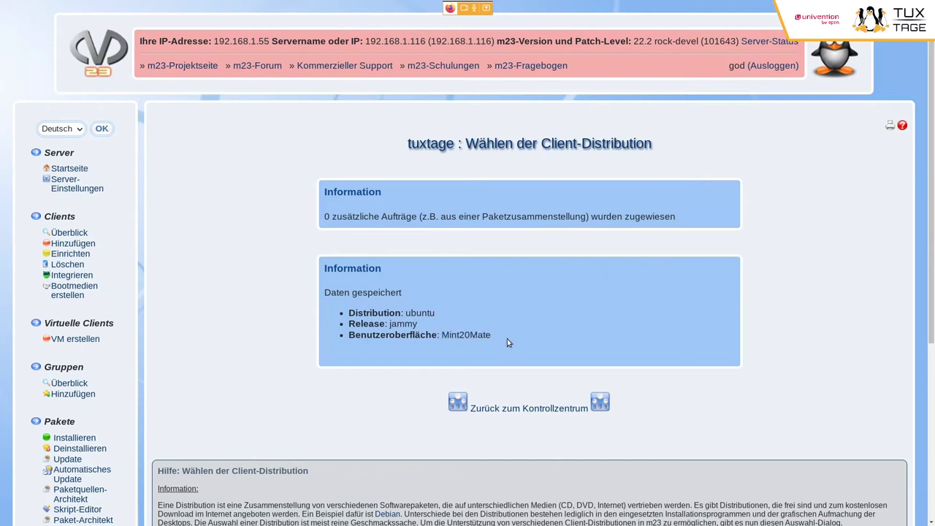
drag(497, 336, 463, 338)
click(499, 350)
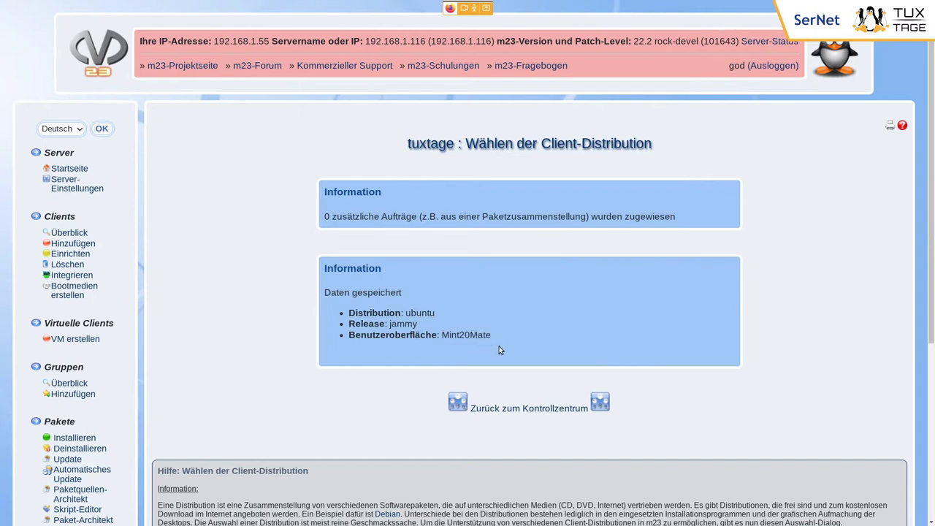